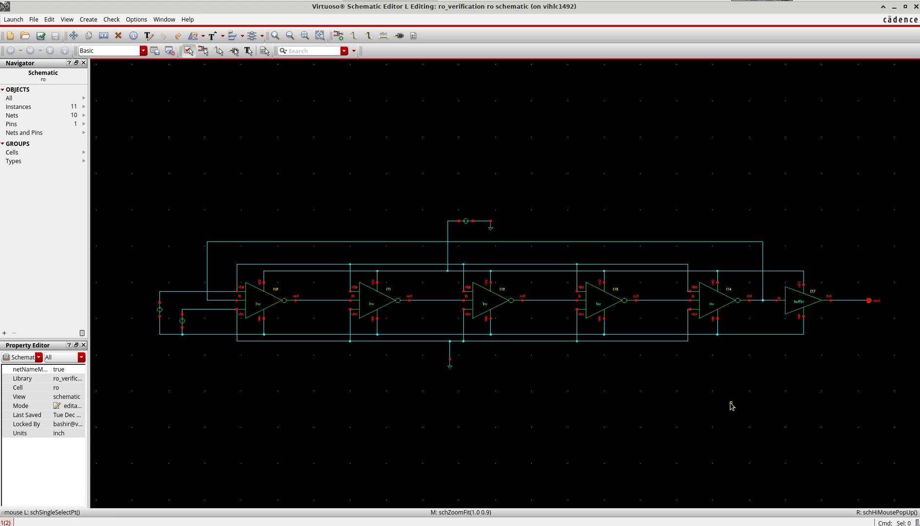
Descend into inverter I10's own schematic for editing
left_click(262, 304)
key("shift+e")
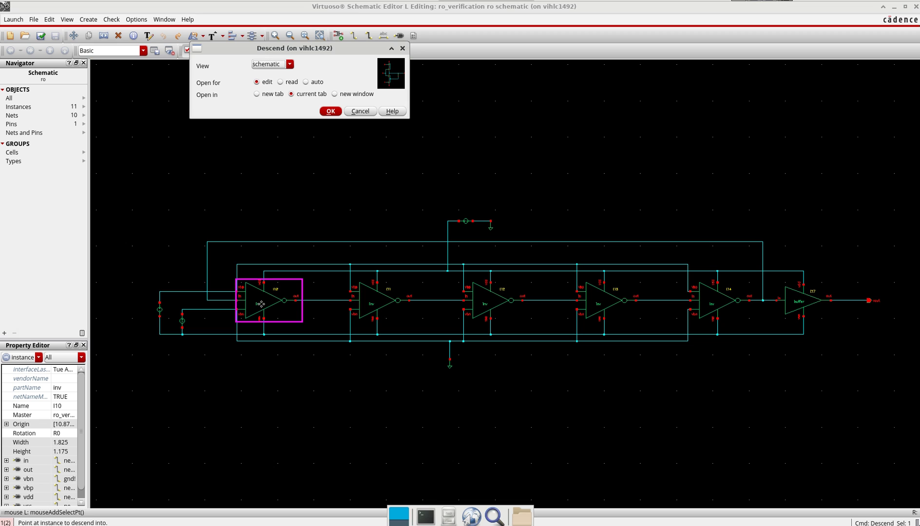
left_click(331, 112)
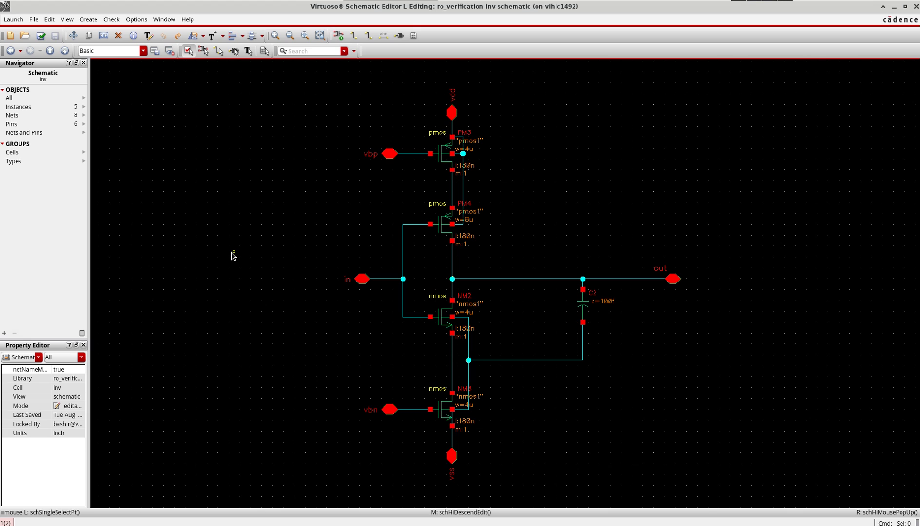
Return to the ro schematic, inspect supply sources V0 and V2, fit the view, and show the Launch menu
left_click(64, 51)
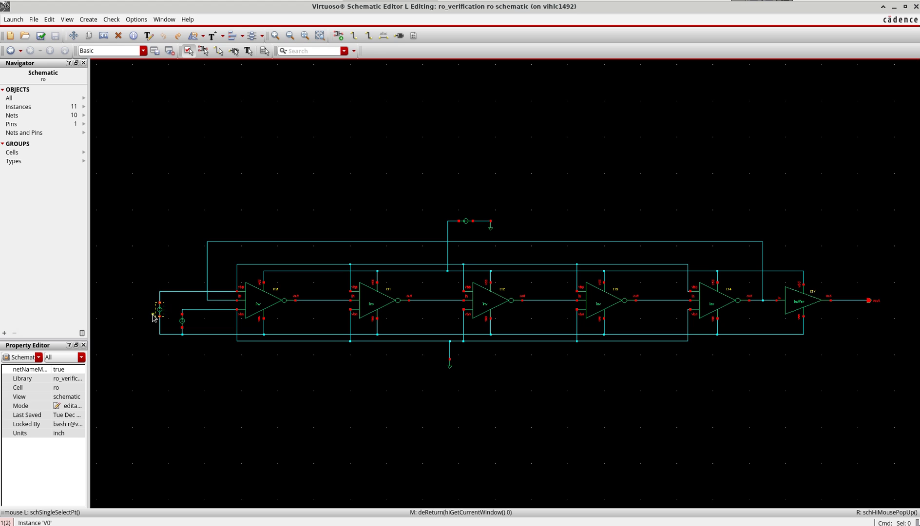
scroll(160, 318, "up", 1, "ctrl")
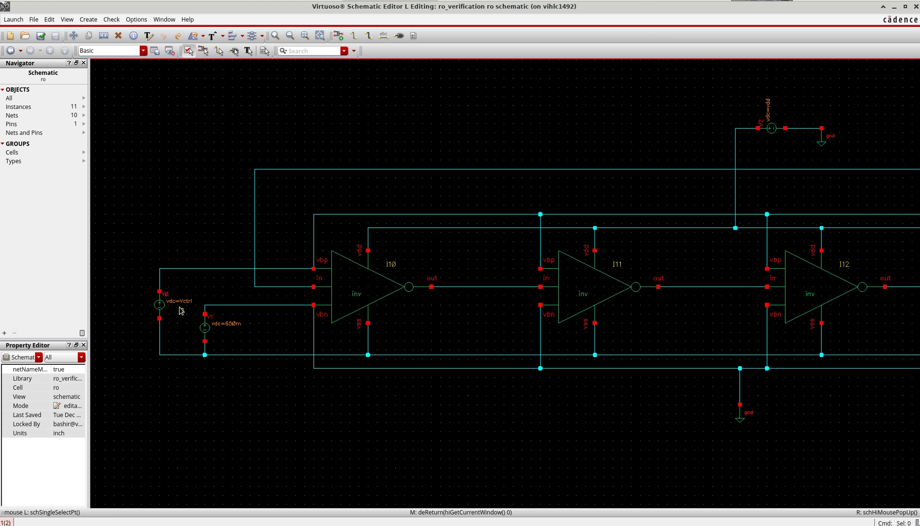
scroll(181, 310, "down", 1, "ctrl")
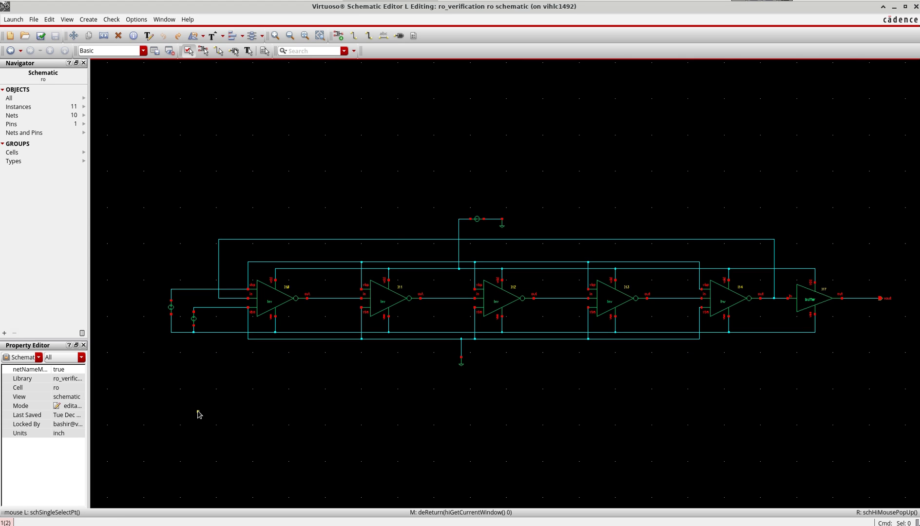
scroll(476, 220, "up", 3, "ctrl")
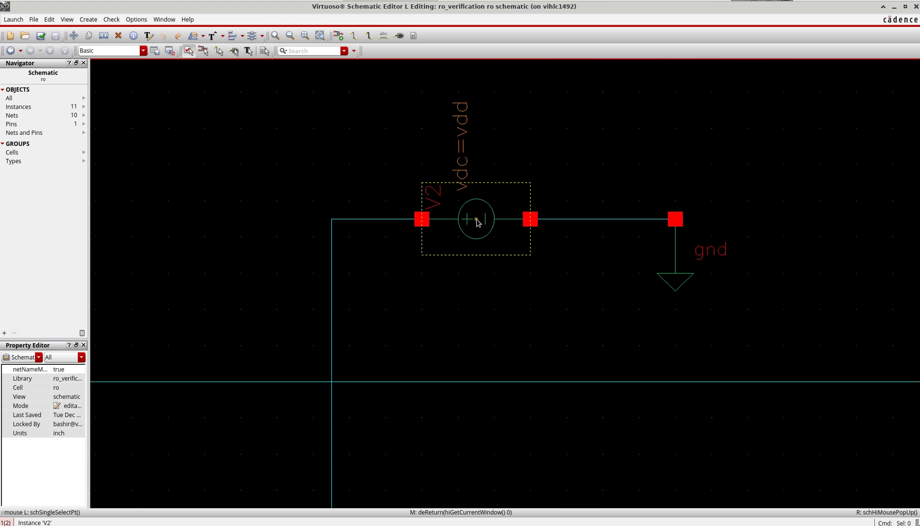
scroll(476, 222, "down", 1, "ctrl")
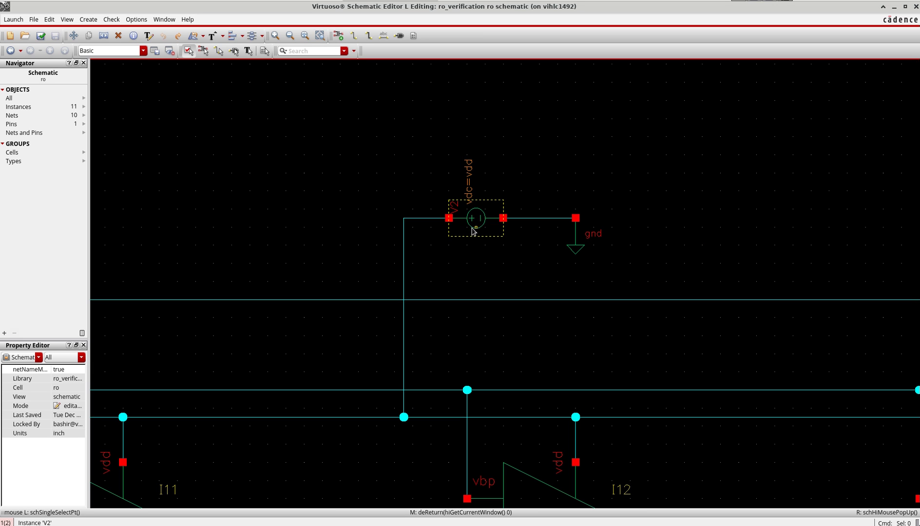
scroll(353, 230, "down", 1, "ctrl")
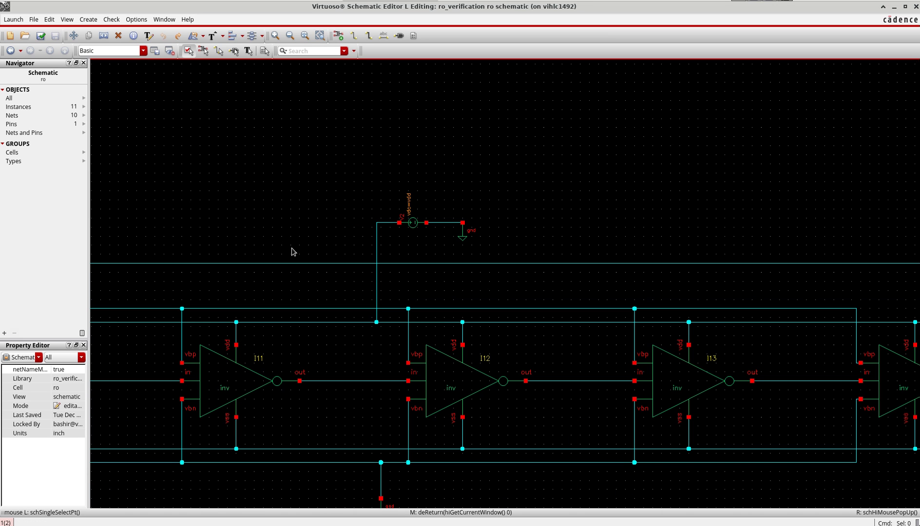
key("f")
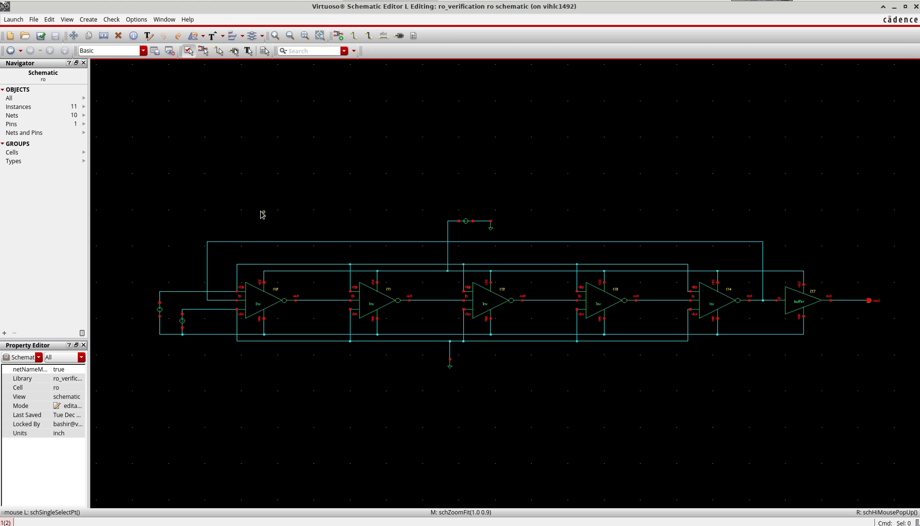
left_click(15, 20)
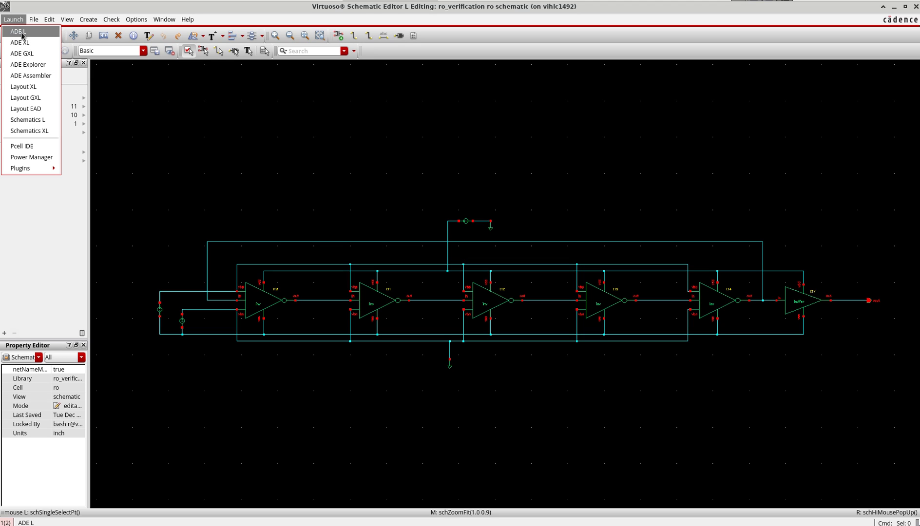
Launch ADE Explorer by creating a new maestro view for cell ro
left_click(22, 65)
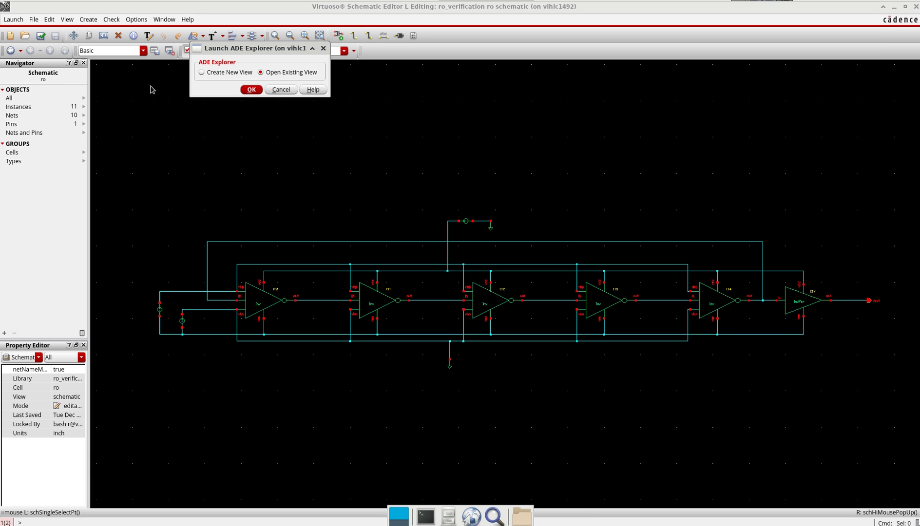
left_click(251, 89)
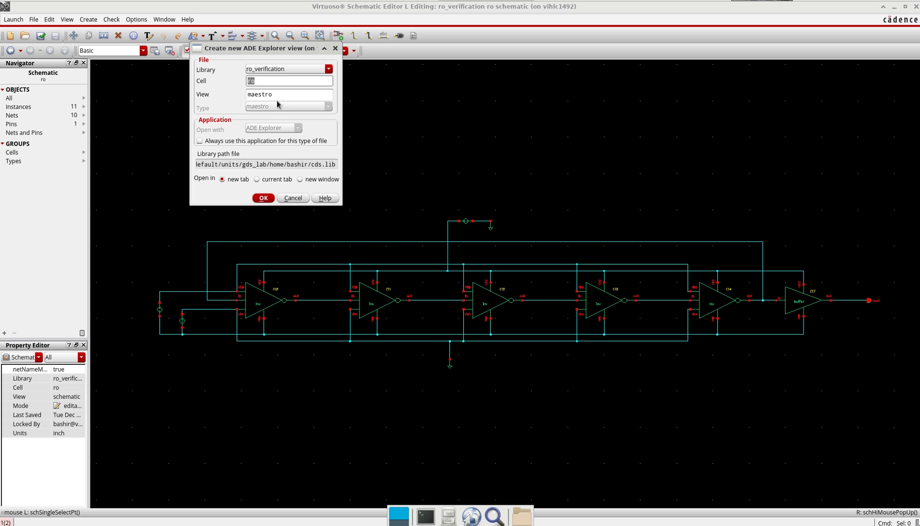
left_click(277, 94)
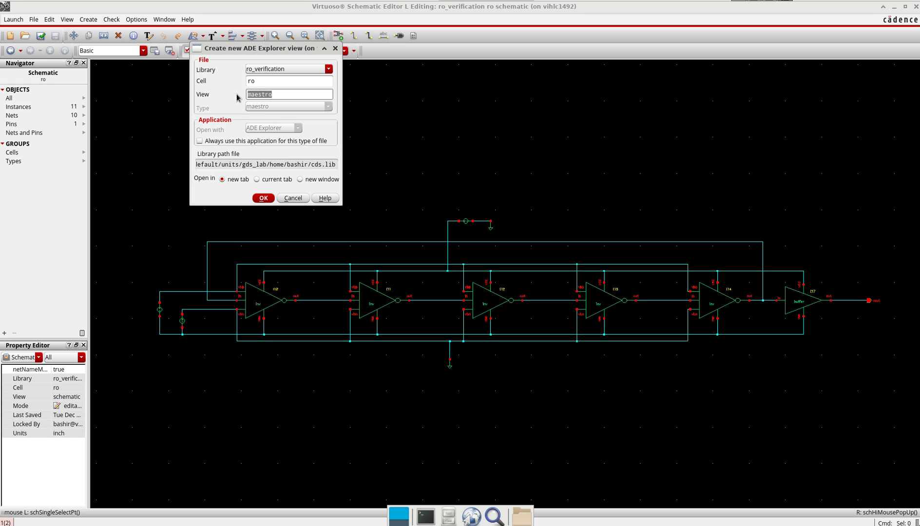
left_click(261, 198)
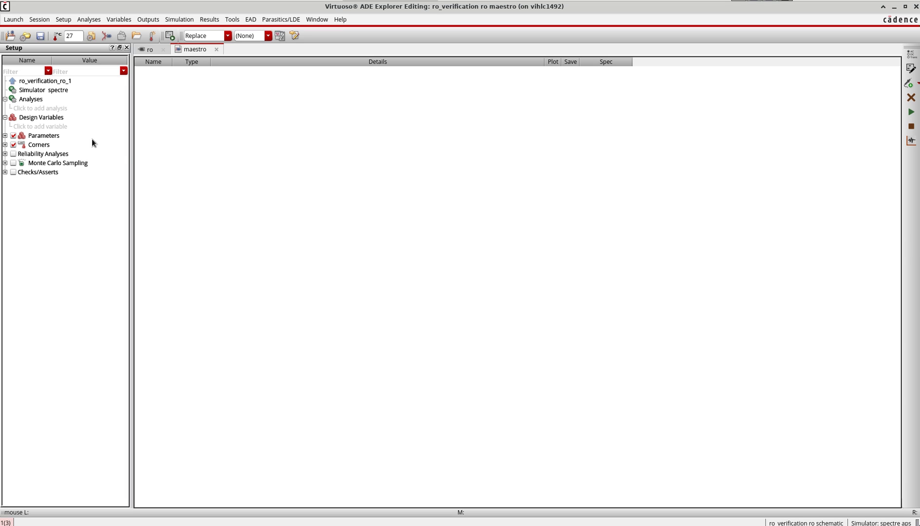
Add a transient analysis with 100n stop time and conservative accuracy
left_click(24, 108)
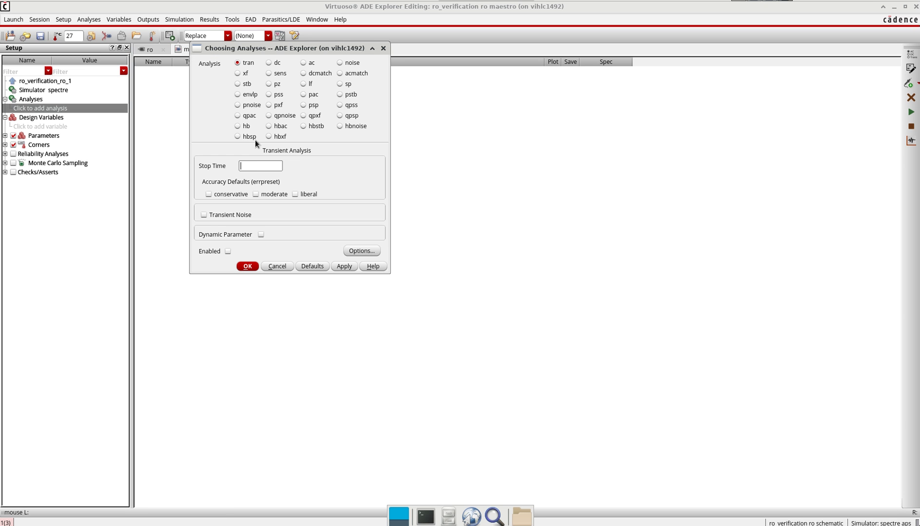
type("100n")
left_click(237, 194)
left_click(245, 268)
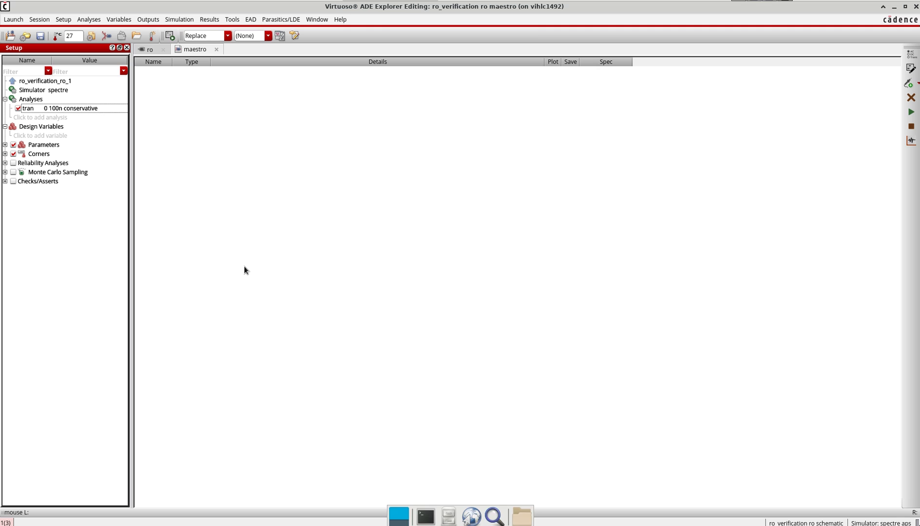
Copy the design variables from the schematic and set Vctrl to 0.8 and vdd to 1.8
left_click(30, 135)
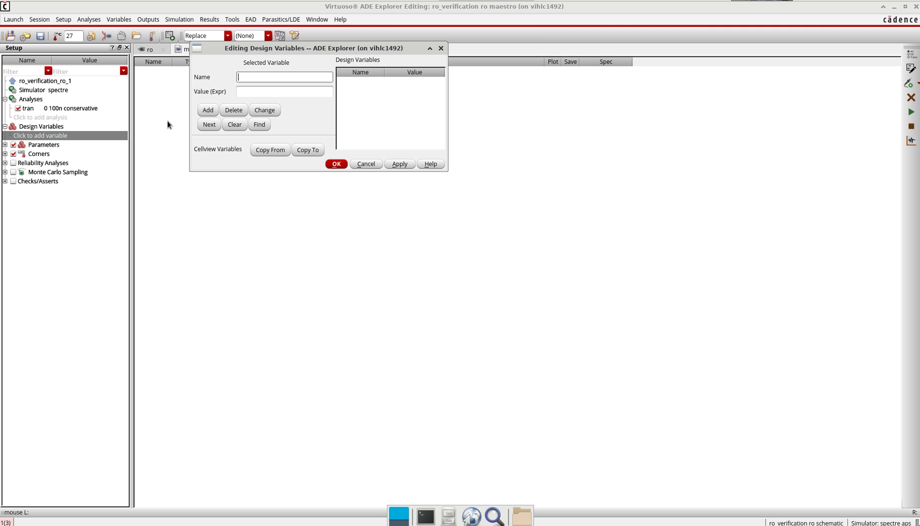
left_click(269, 150)
left_click(351, 81)
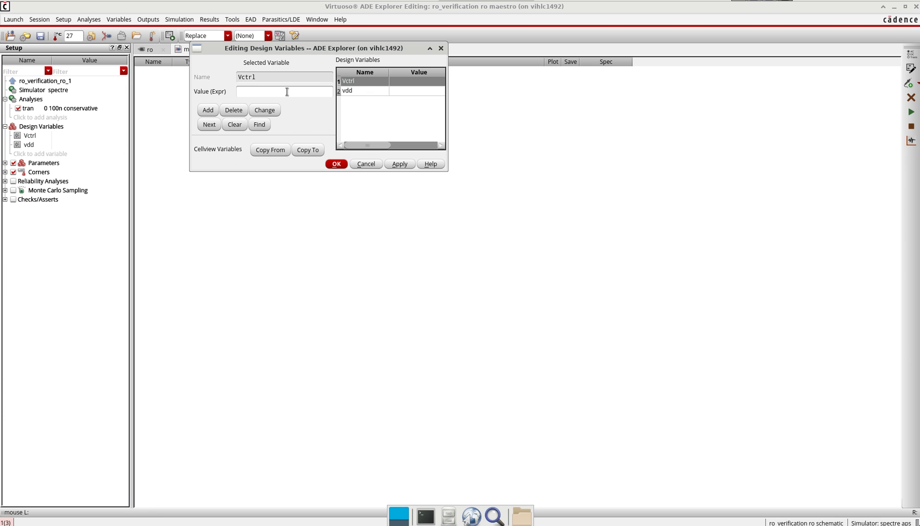
left_click(286, 91)
type("0.8")
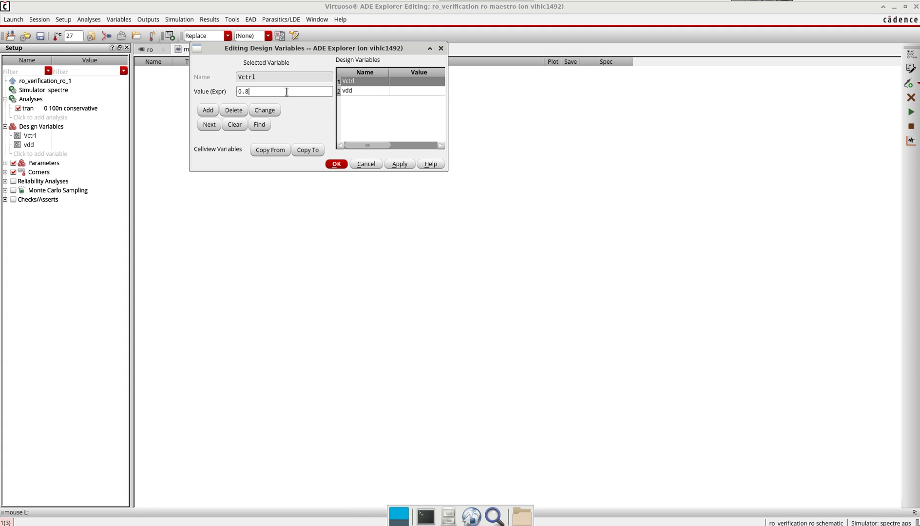
left_click(386, 165)
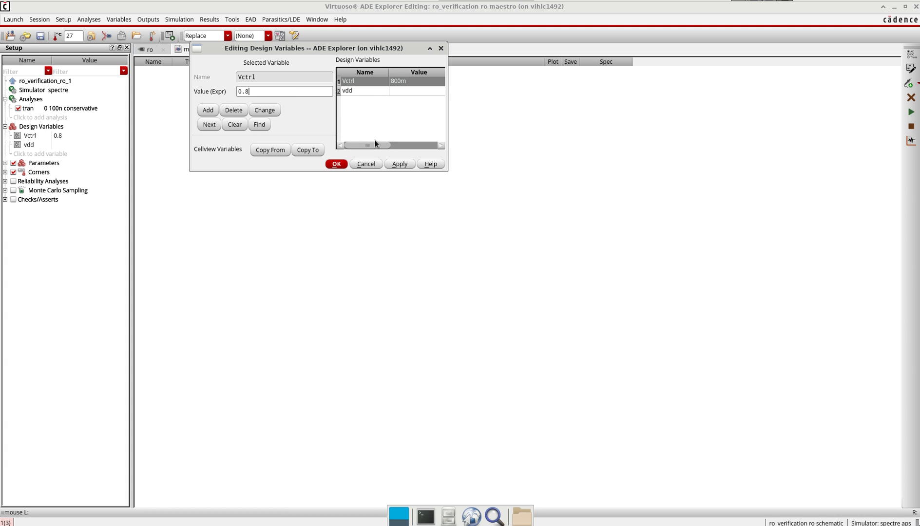
left_click(292, 90)
type("1.8")
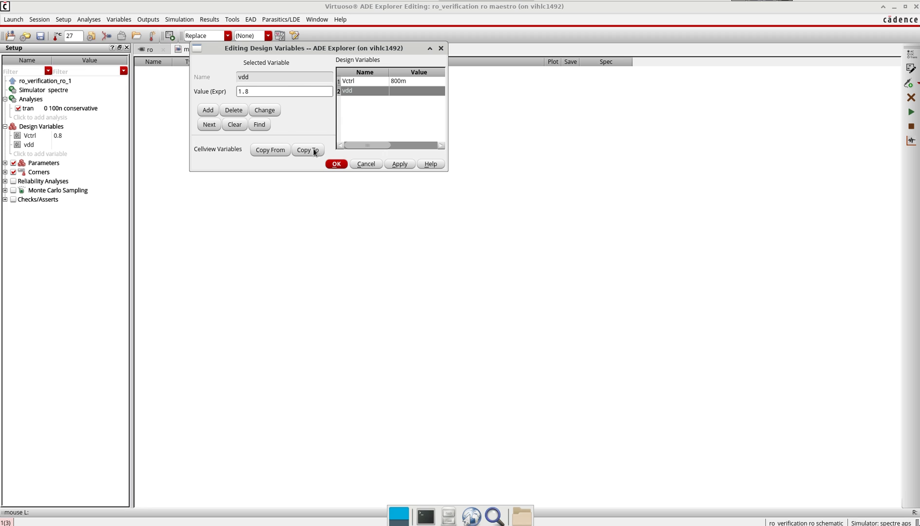
left_click(336, 164)
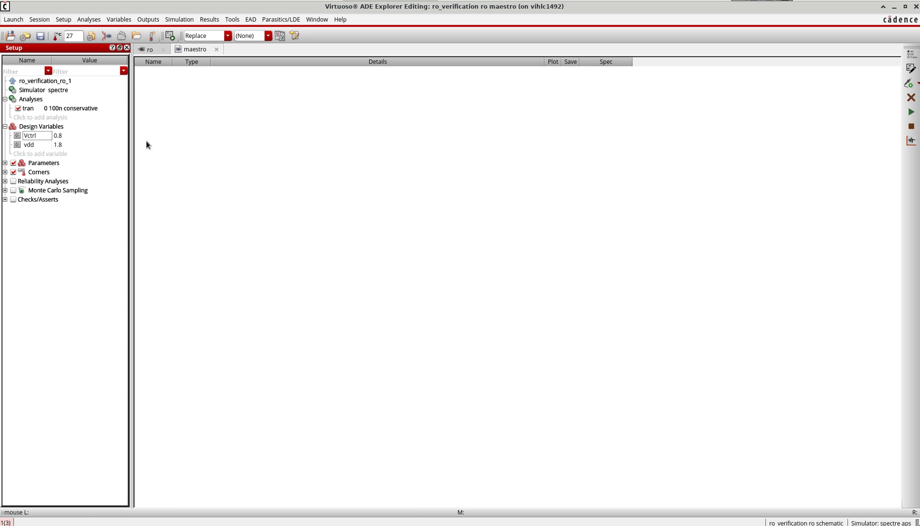
Pick the vout net on the schematic as a plotted output and name it VOUT
left_click(148, 20)
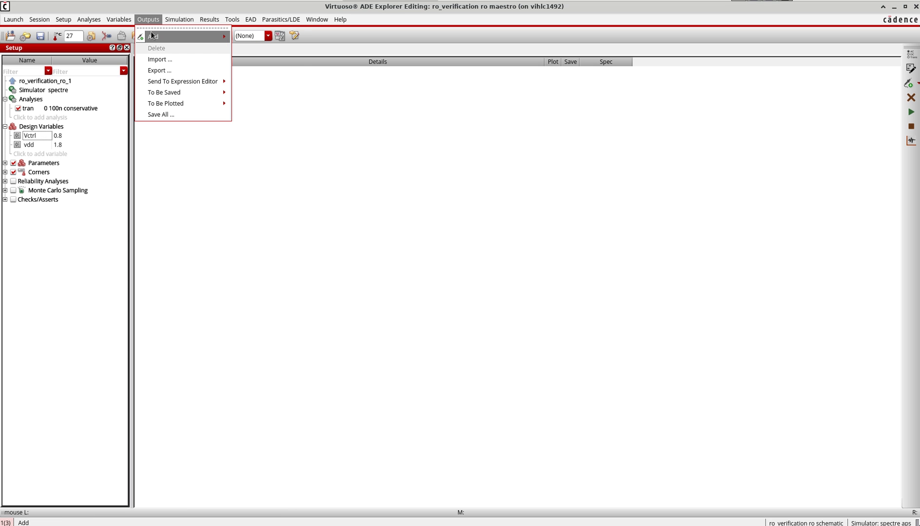
mouse_move(151, 38)
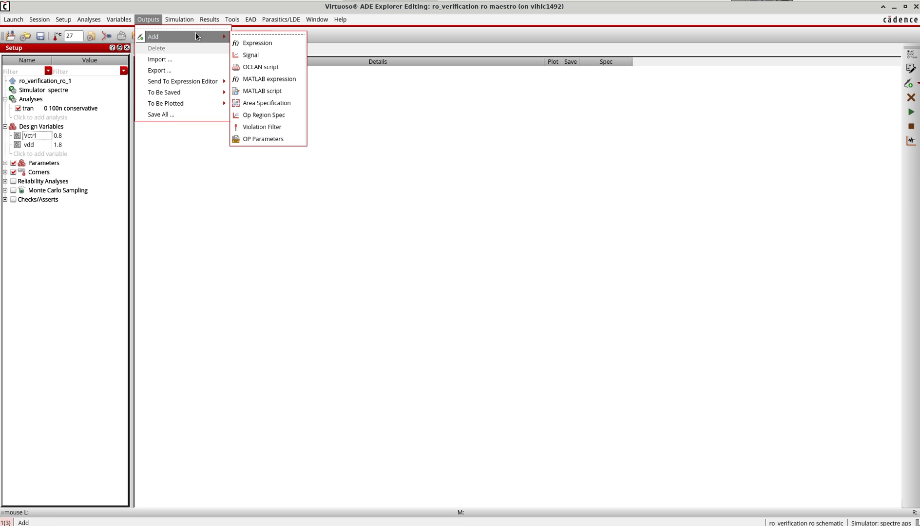
mouse_move(170, 103)
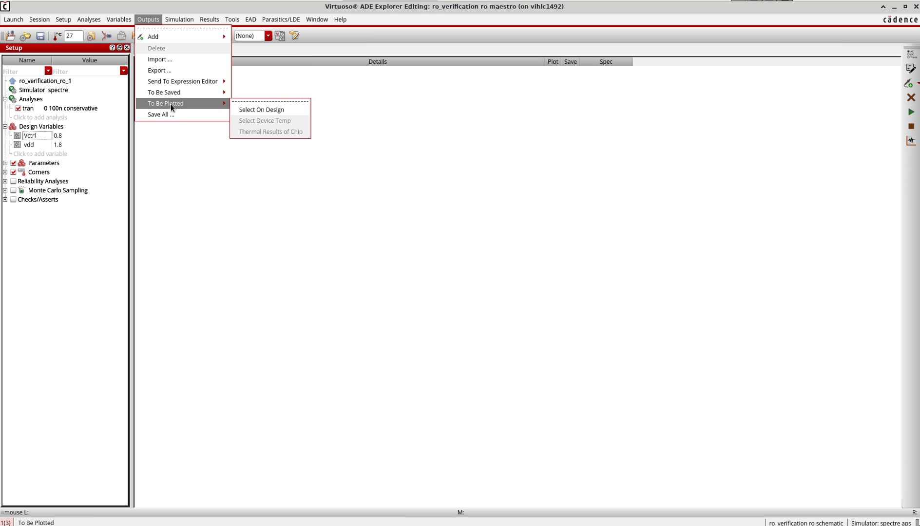
left_click(265, 110)
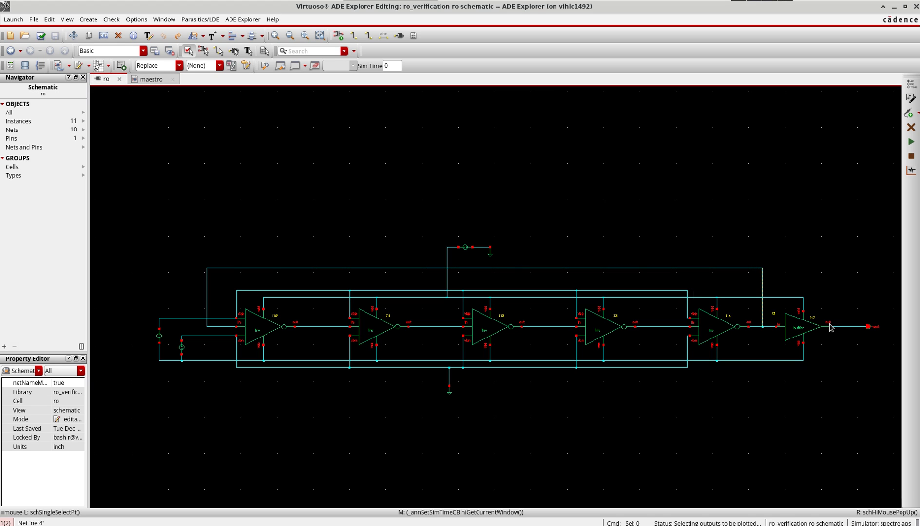
left_click(854, 327)
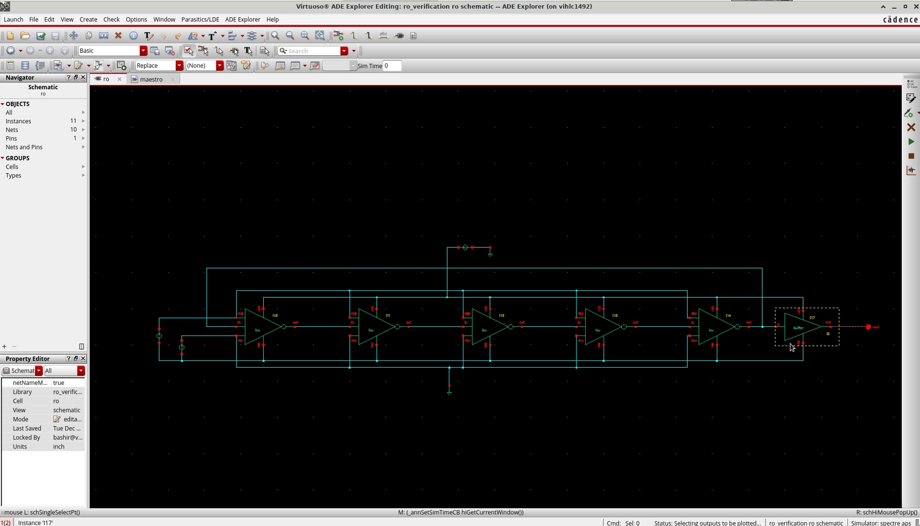
left_click(146, 79)
double_click(136, 71)
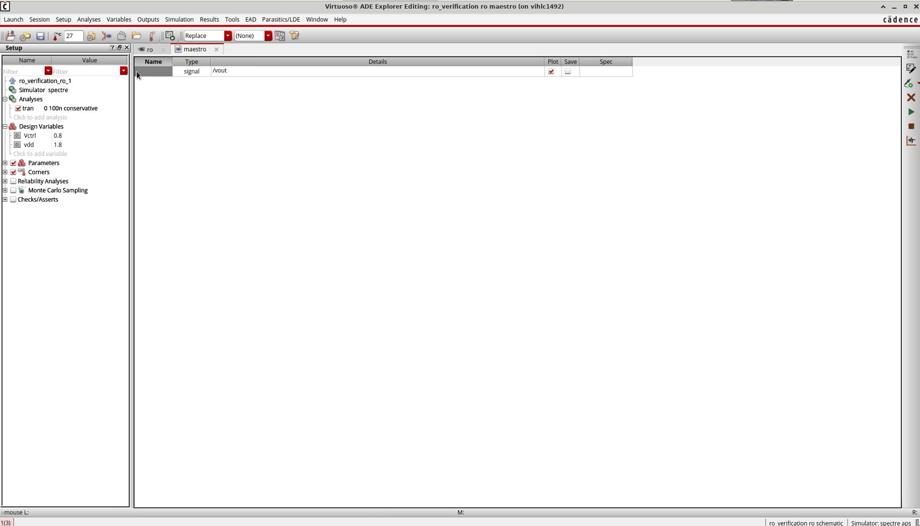
type("VOUT")
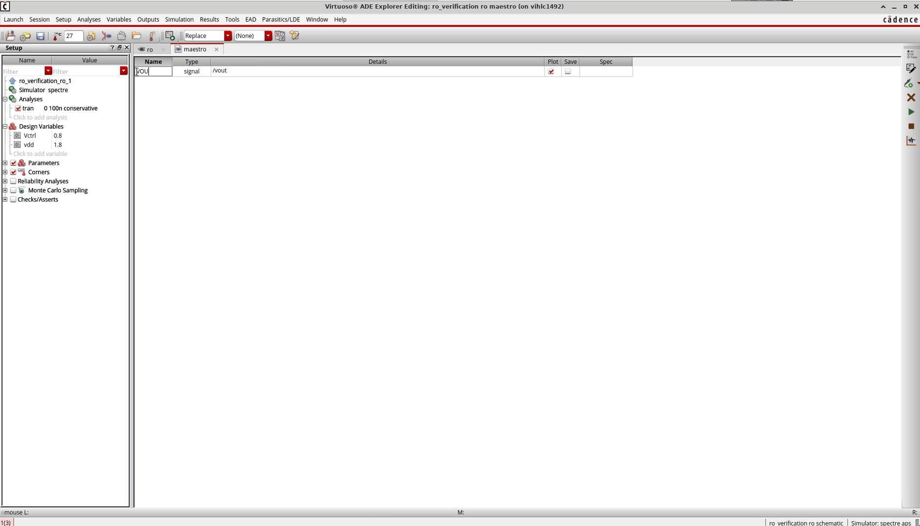
left_click(176, 116)
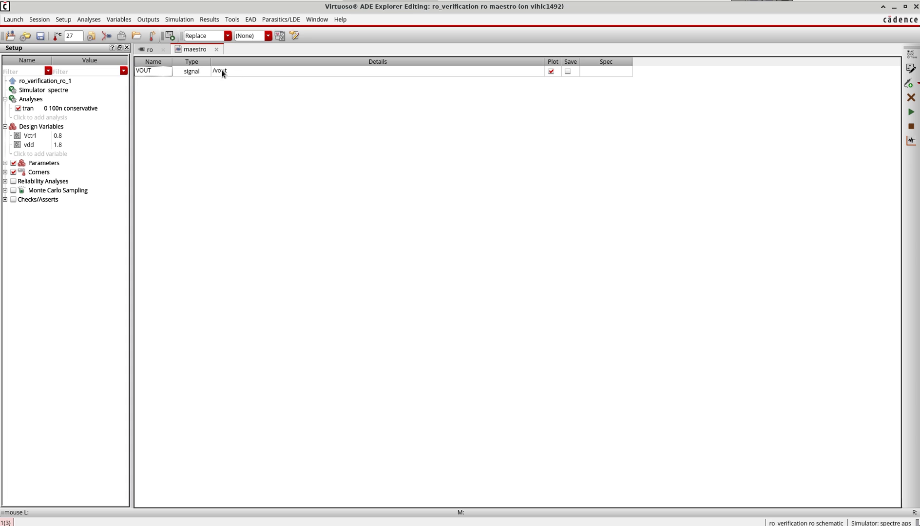
Build the expression frequency(VT("/vout")) in the Calculator from the vout net
left_click(147, 19)
mouse_move(146, 37)
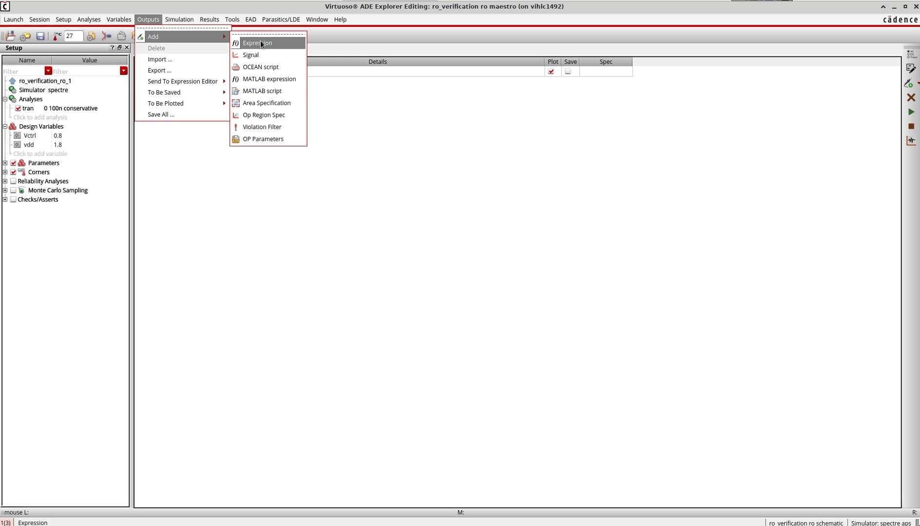
mouse_move(230, 21)
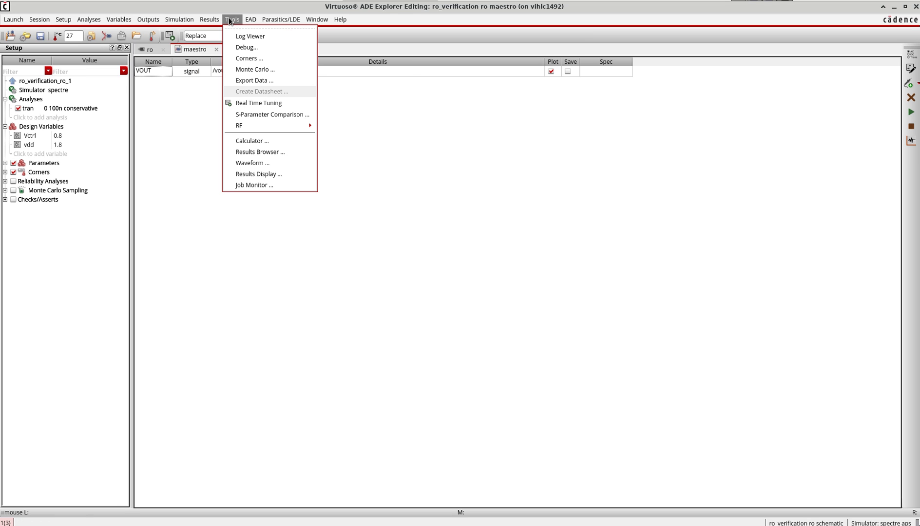
left_click(254, 140)
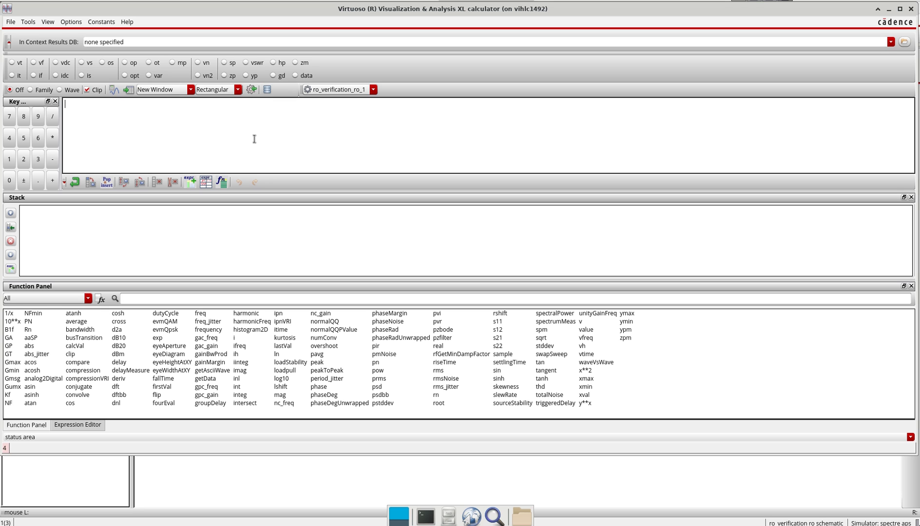
left_click(16, 66)
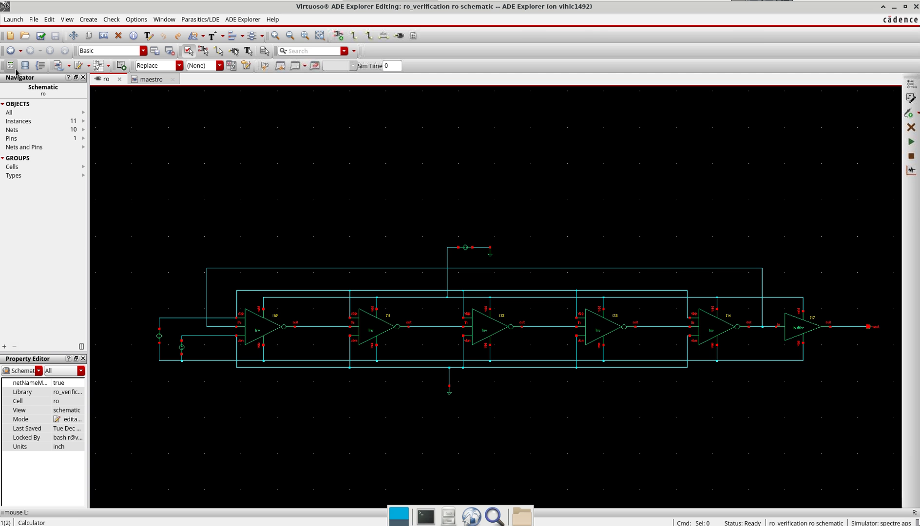
left_click(851, 329)
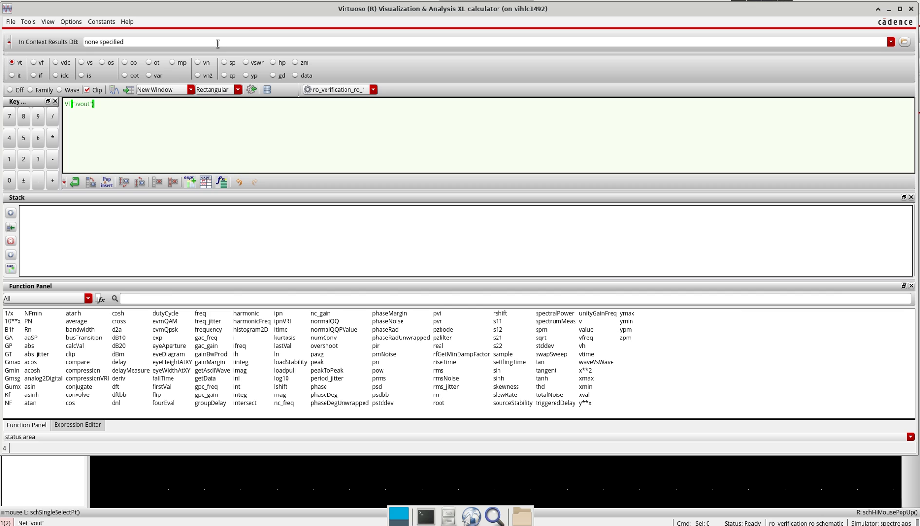
left_click(163, 301)
type("freq")
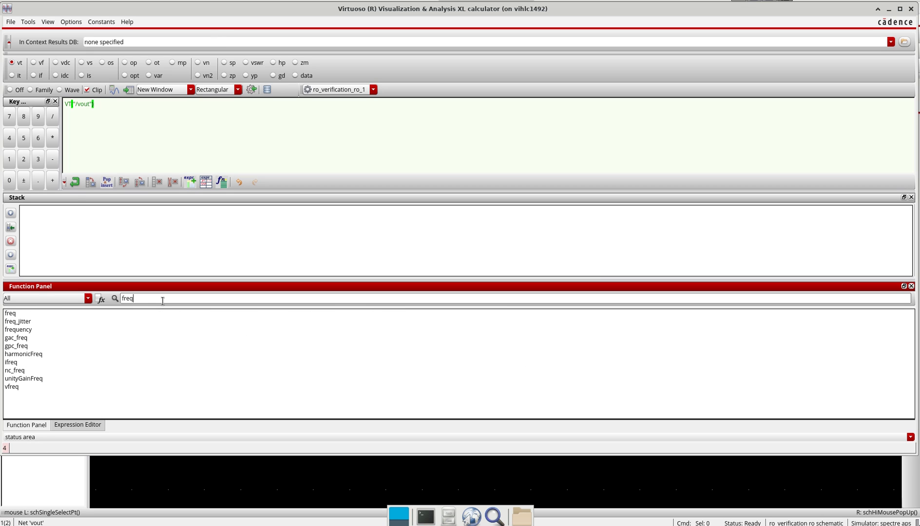
double_click(24, 331)
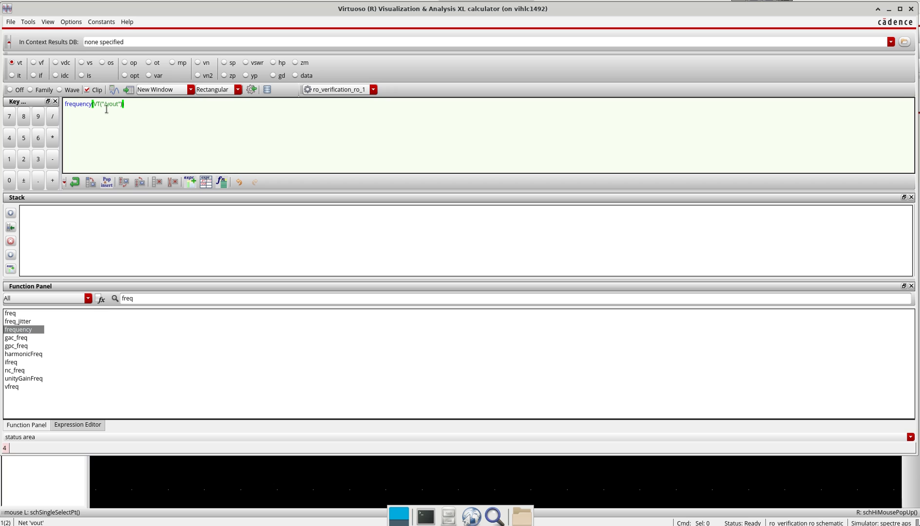
left_click(912, 9)
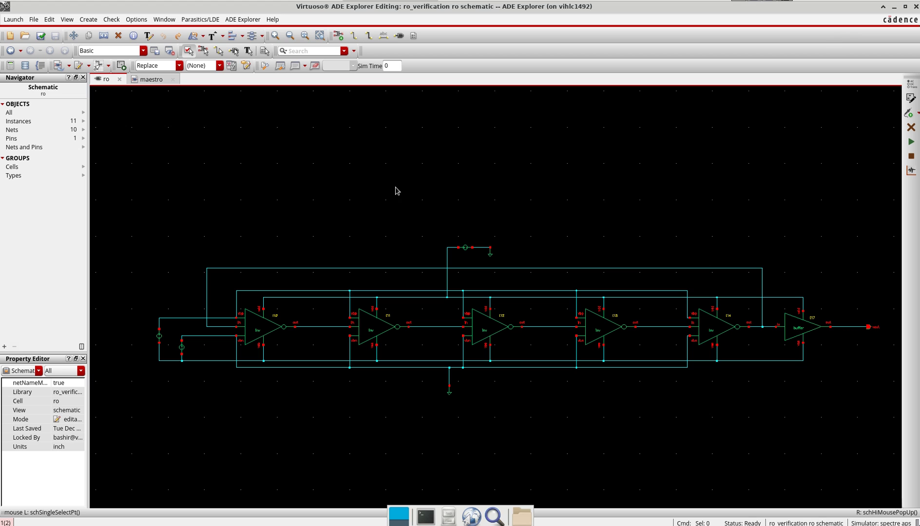
Name the new expression output Freq in the outputs table
left_click(155, 80)
double_click(146, 84)
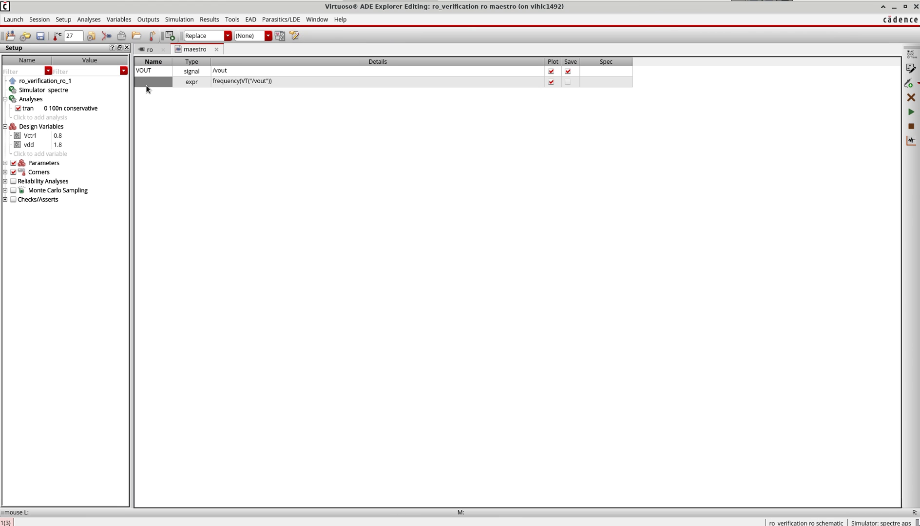
type("Freq")
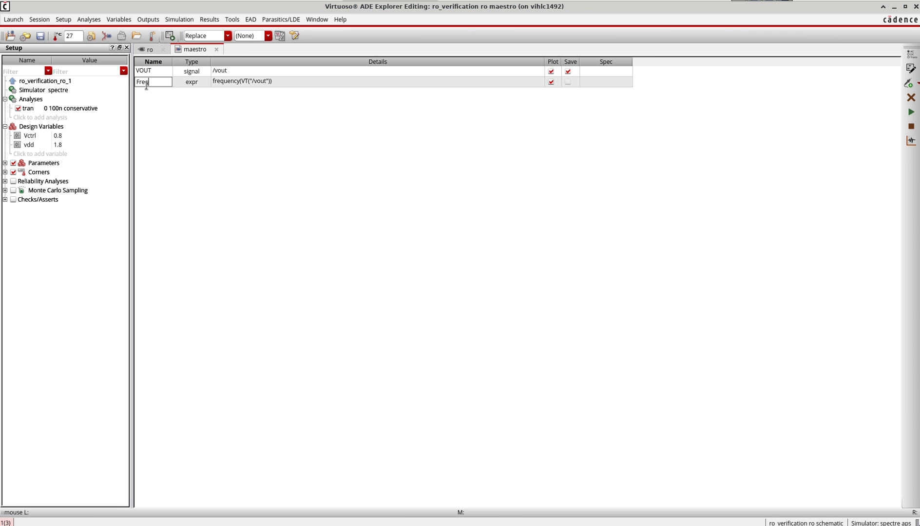
left_click(182, 139)
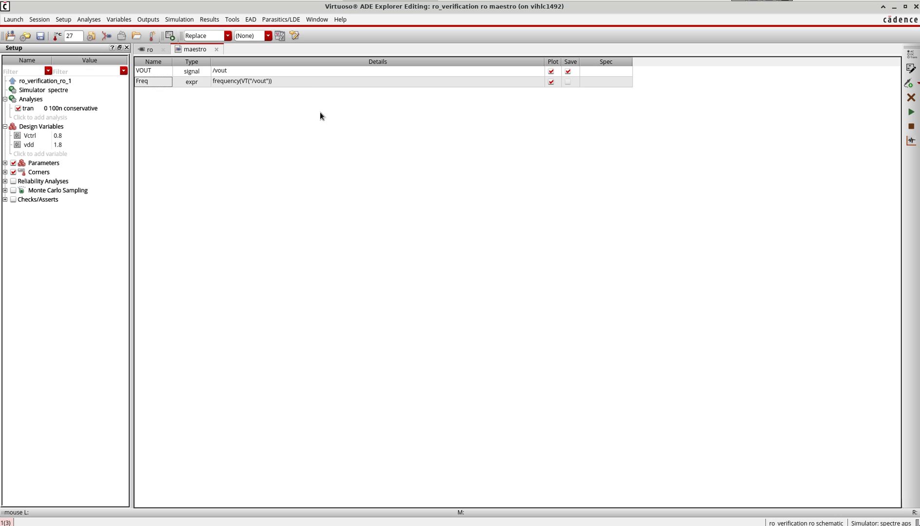
Set the save options to save all signals and all power signals
left_click(200, 20)
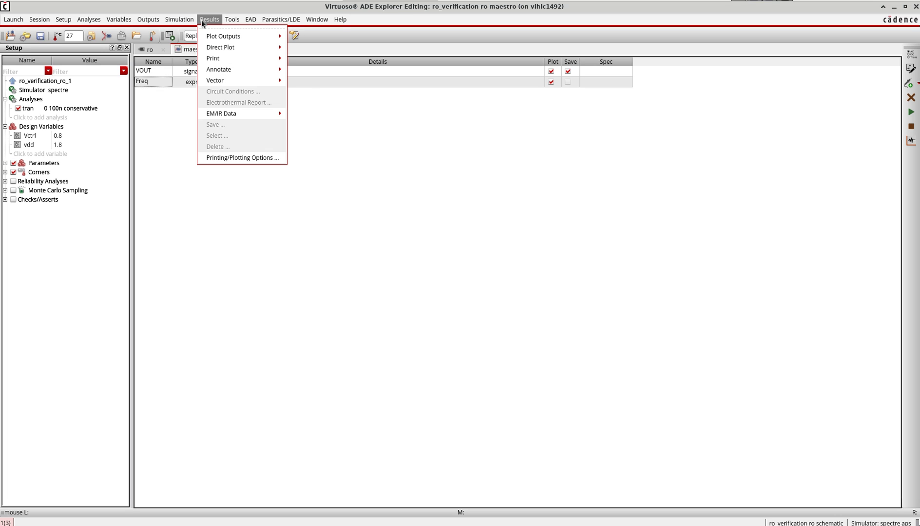
mouse_move(148, 19)
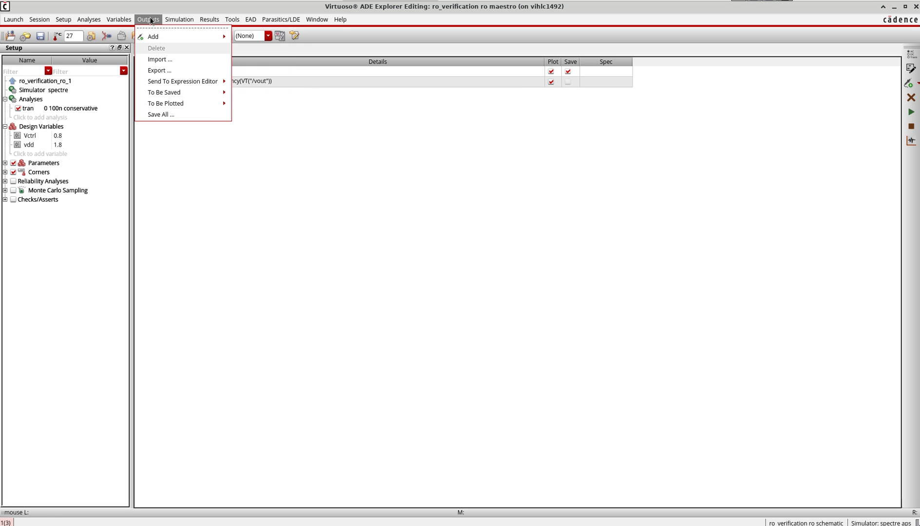
left_click(159, 114)
left_click(479, 108)
key("Up")
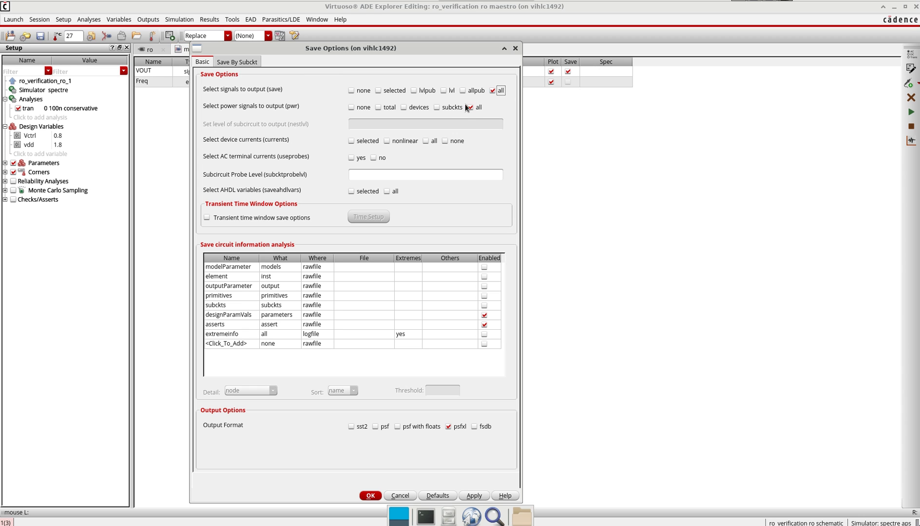
left_click(369, 496)
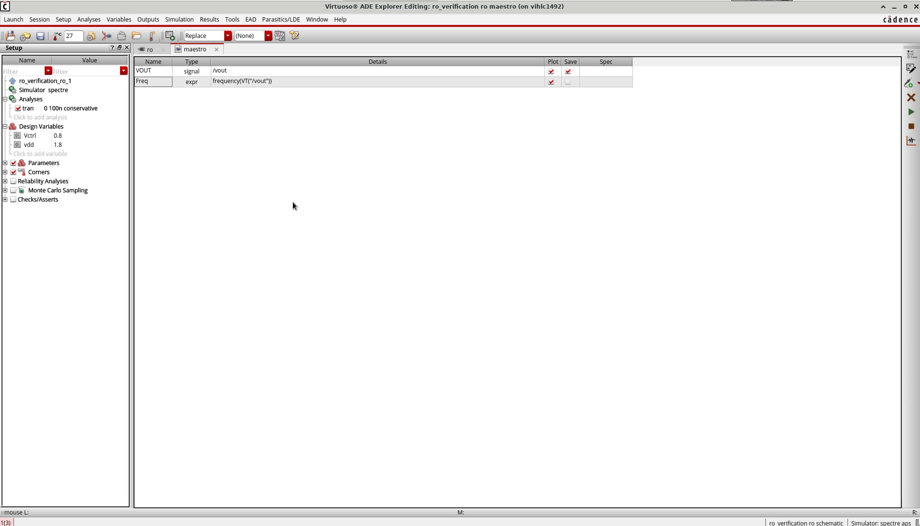
Choose net4 on the schematic as an initial-condition node with 1.8 V
left_click(147, 50)
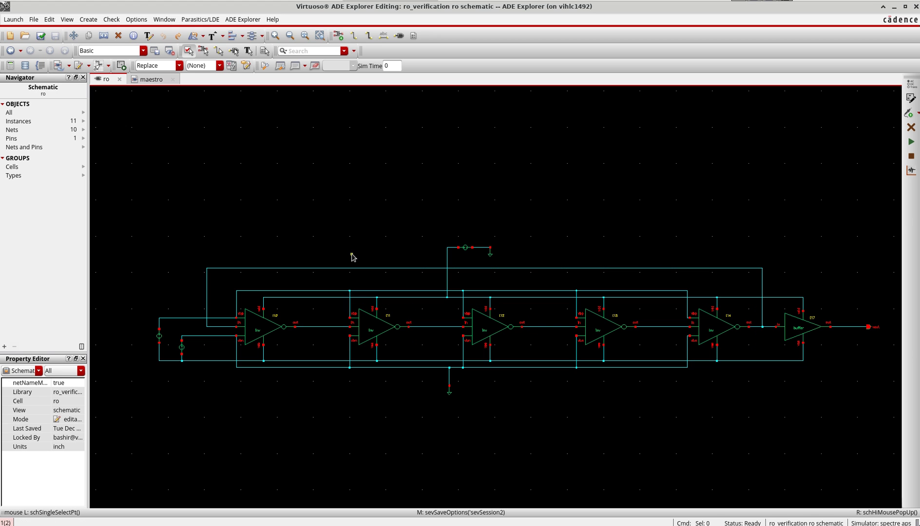
left_click(155, 80)
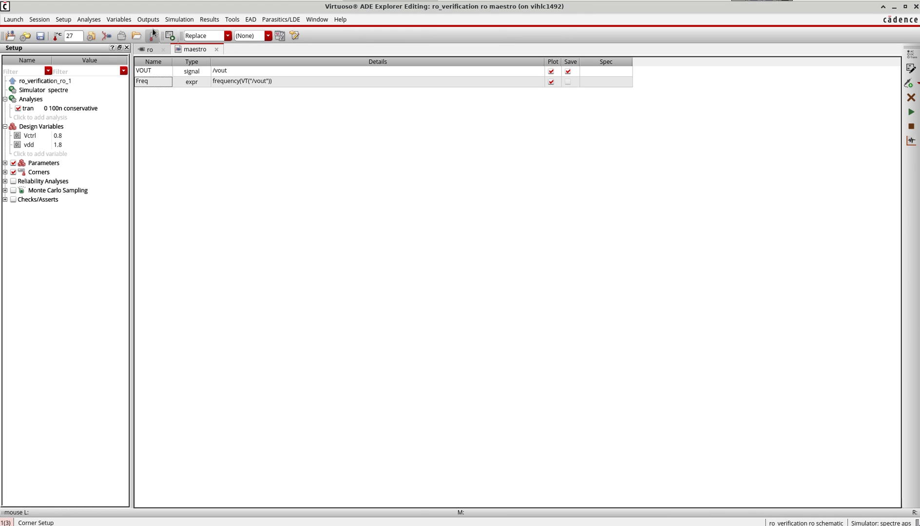
left_click(179, 19)
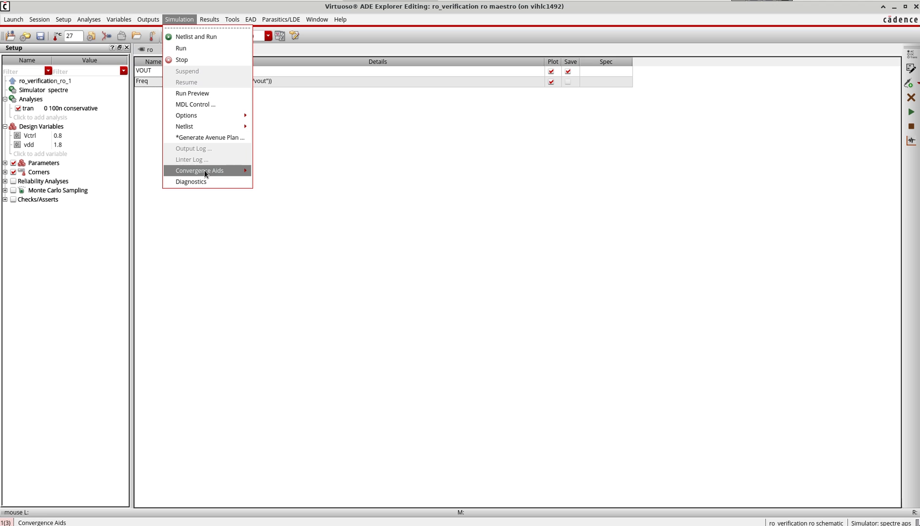
mouse_move(205, 171)
left_click(278, 189)
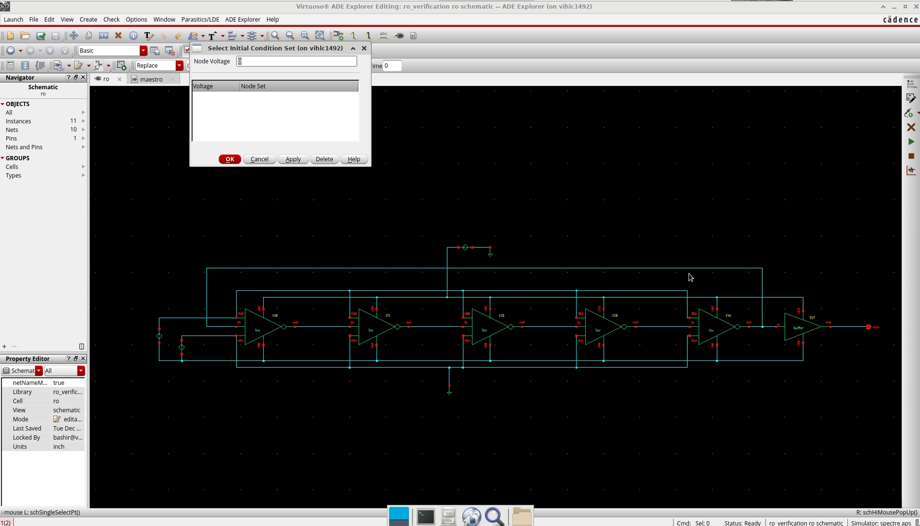
left_click(655, 268)
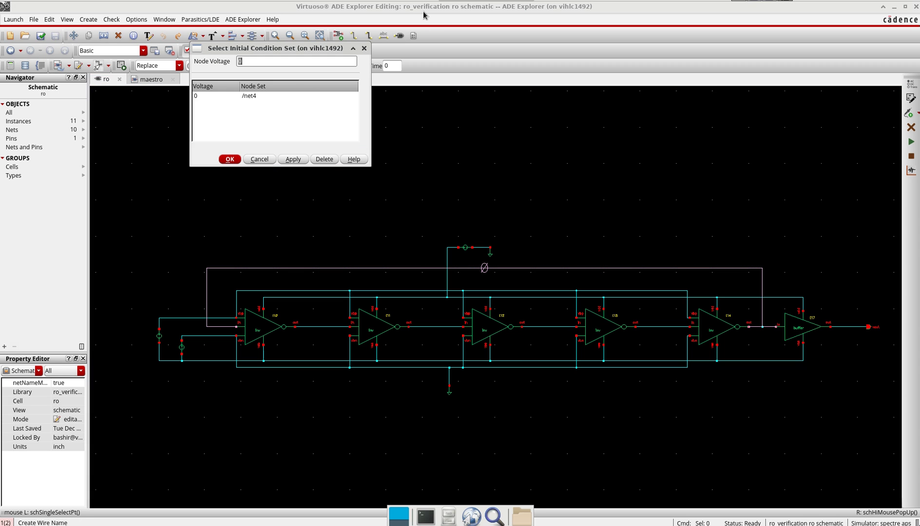
type("1.8")
Apply a 1.8 V node voltage to the /net4 entry and close the initial-condition settings
left_click(291, 129)
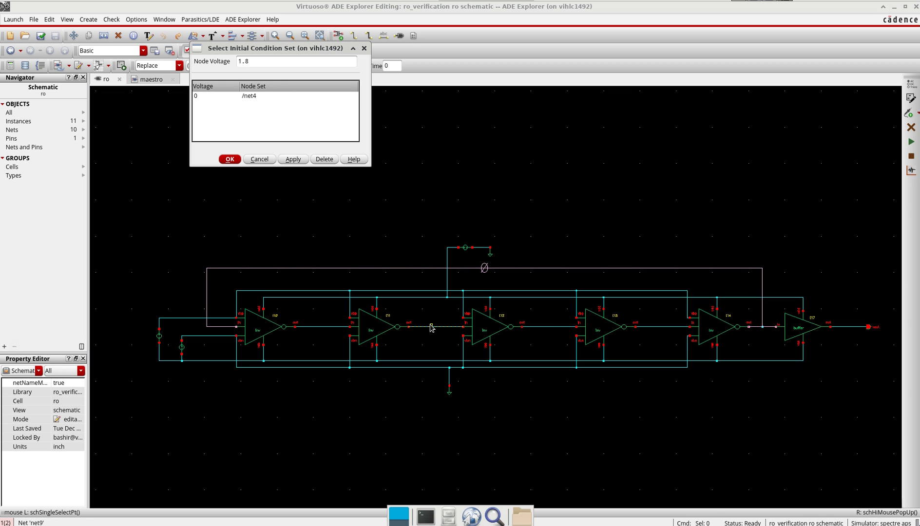
left_click(203, 97)
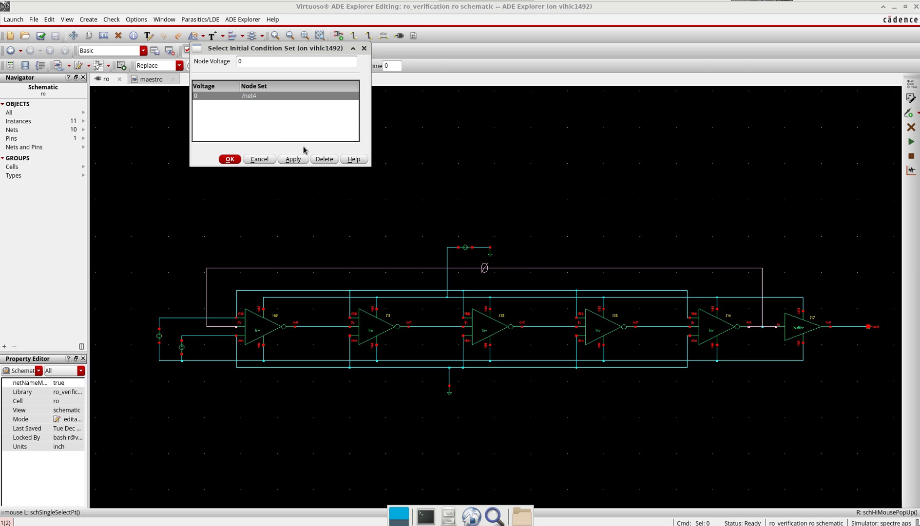
left_click(237, 61)
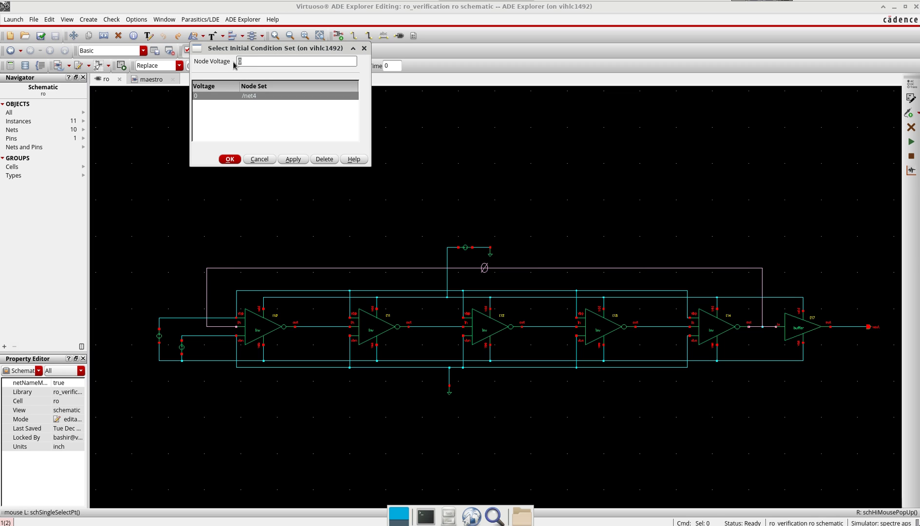
type("1.8")
left_click(293, 160)
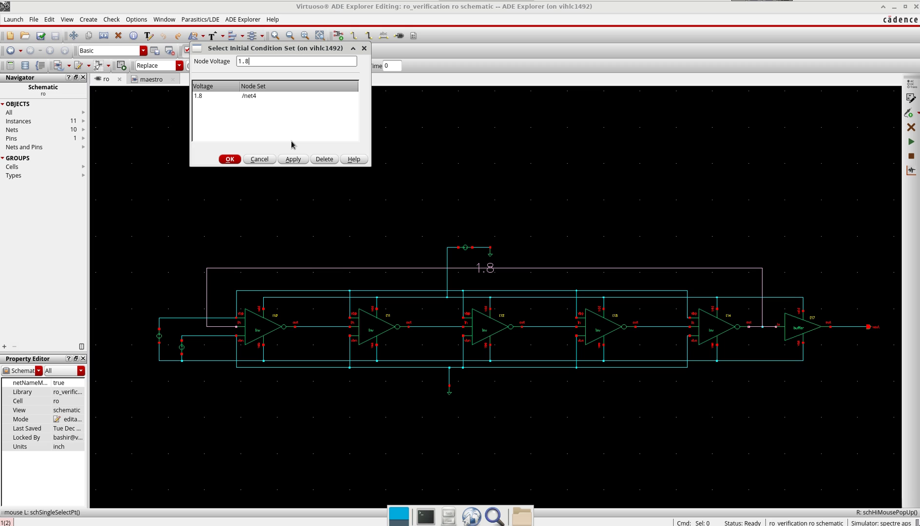
left_click(230, 159)
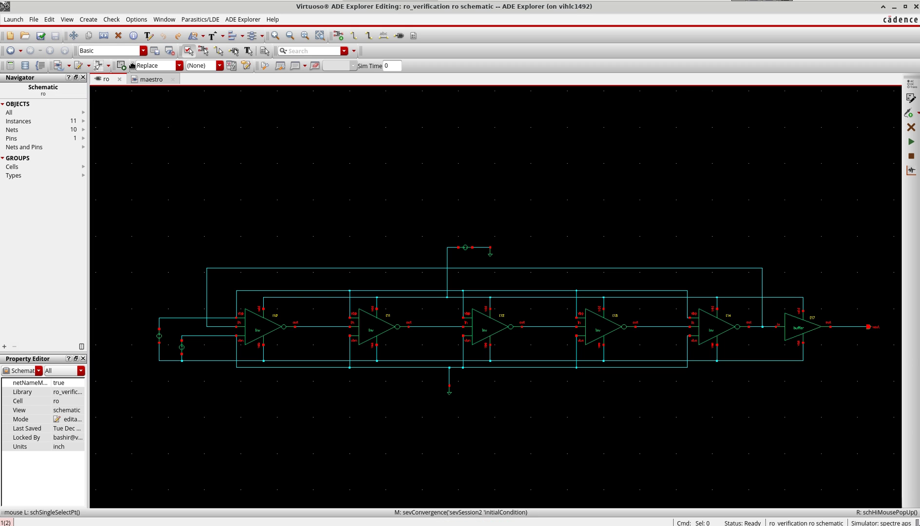
Switch the high-performance simulation mode to plain Spectre and start the run
left_click(150, 79)
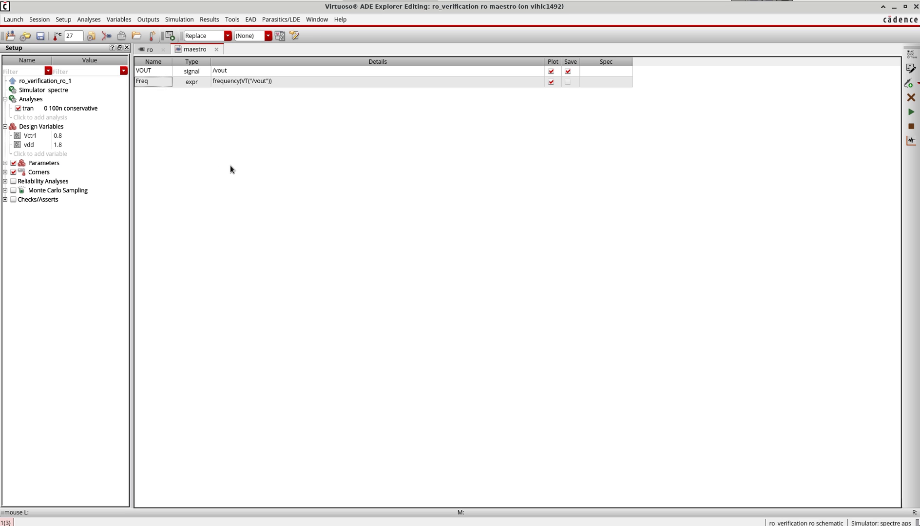
left_click(62, 19)
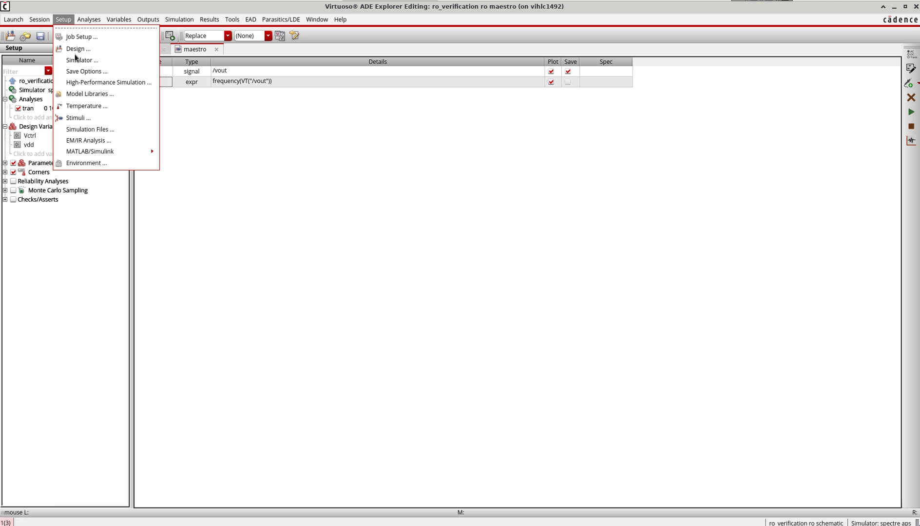
left_click(85, 82)
left_click(321, 66)
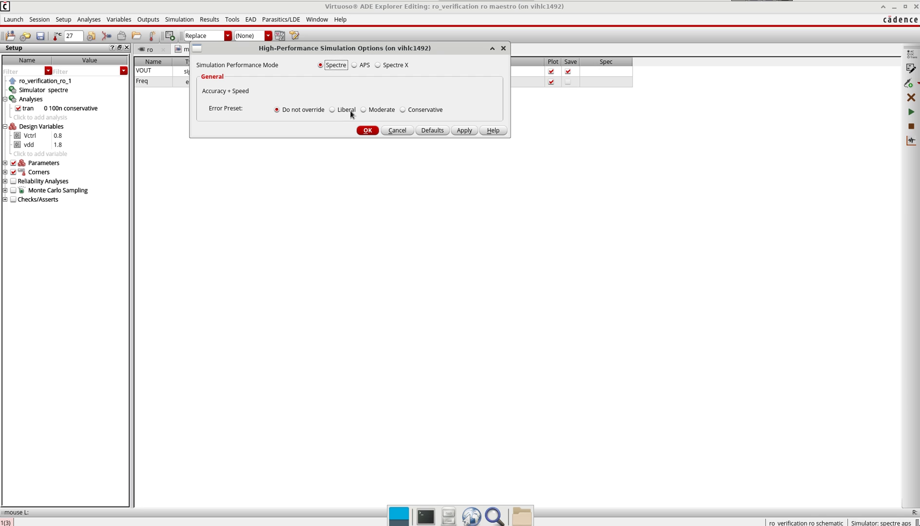
left_click(368, 130)
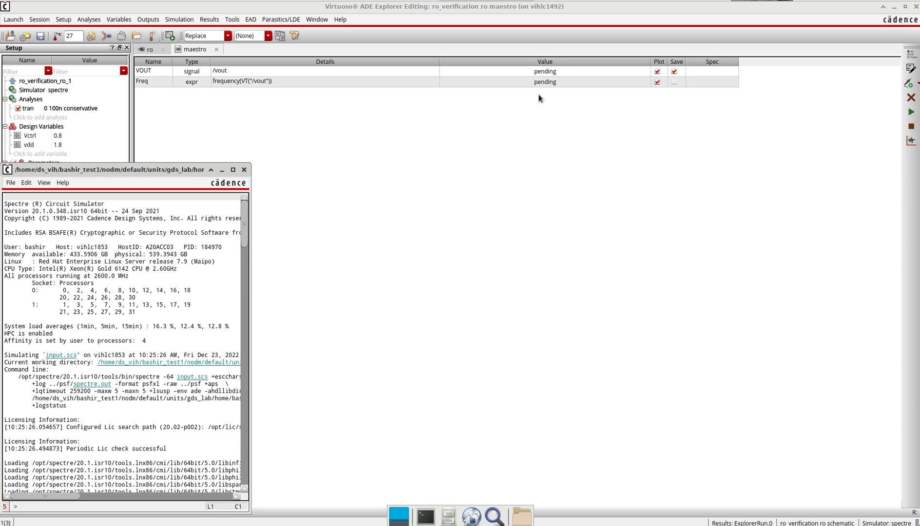
Move and widen the results window to inspect the vout waveform and Freq, then close it
left_click_drag(246, 250, 234, 486)
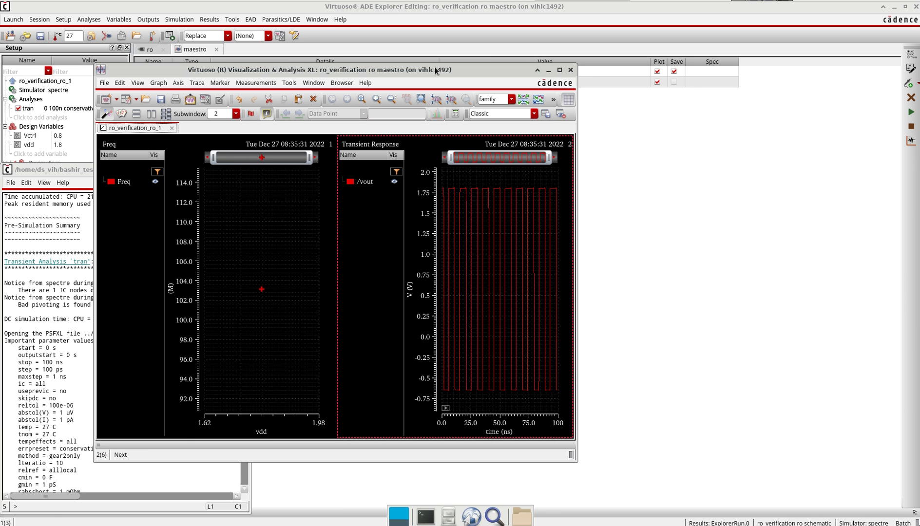
left_click_drag(435, 71, 645, 45)
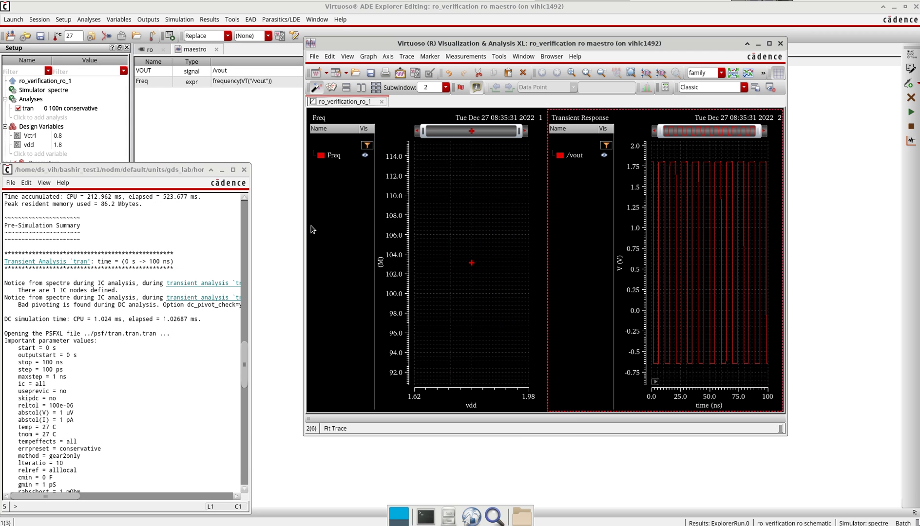
left_click_drag(306, 226, 108, 225)
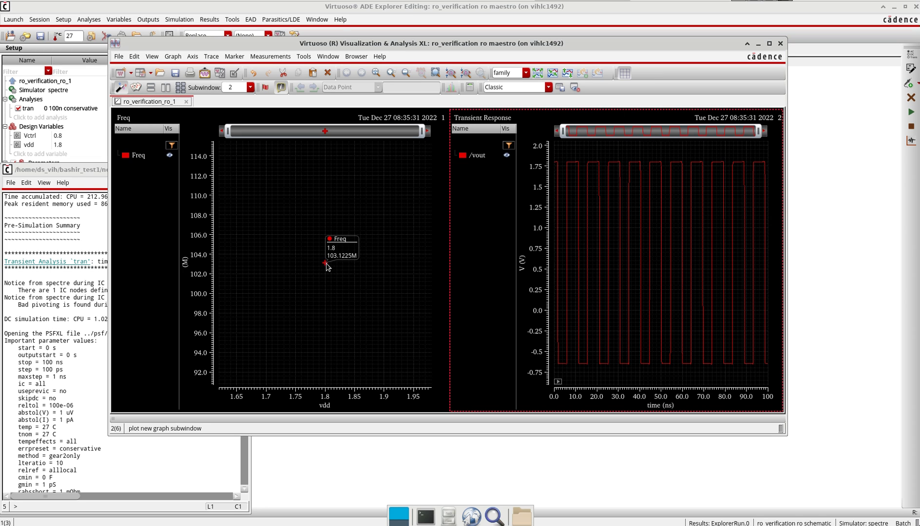
left_click(780, 44)
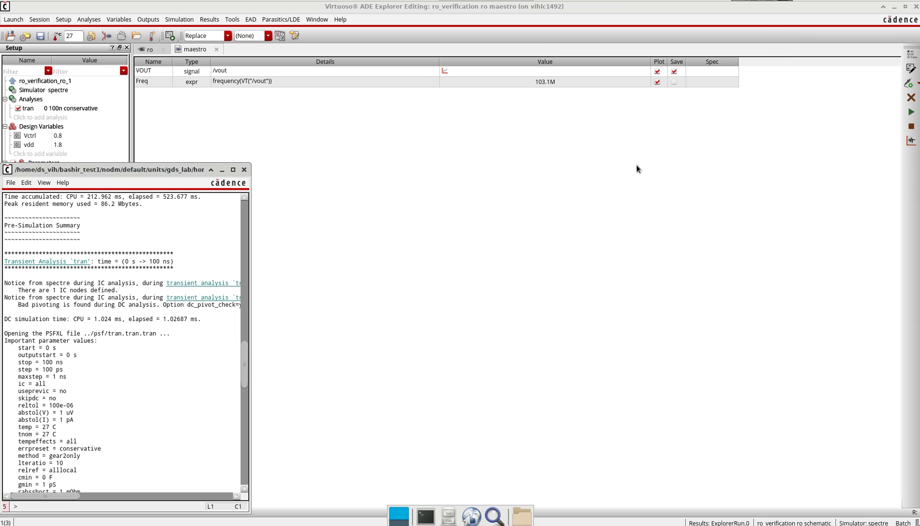
Turn off plotting for Freq and read its full-precision value, 103.1225M
left_click(657, 82)
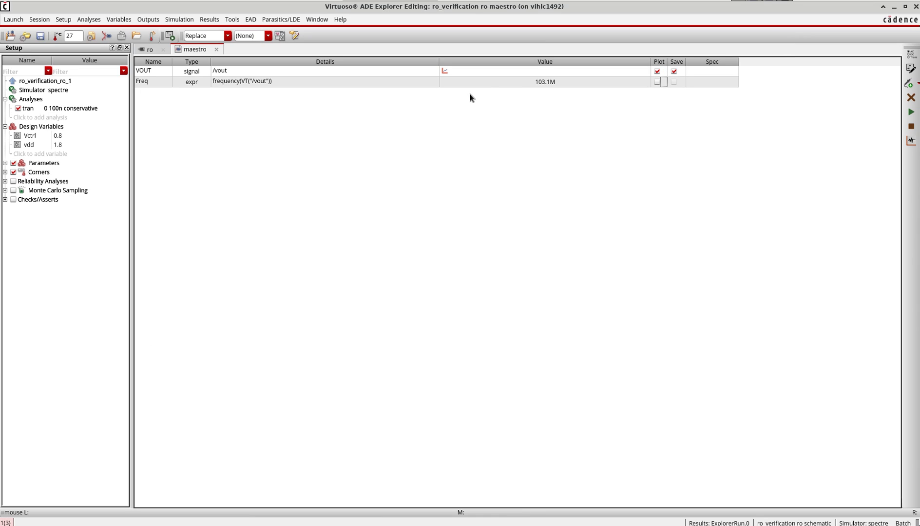
mouse_move(544, 83)
Open the Results Browser and load the transient :pwr signal into the Calculator
mouse_move(543, 86)
left_click(229, 20)
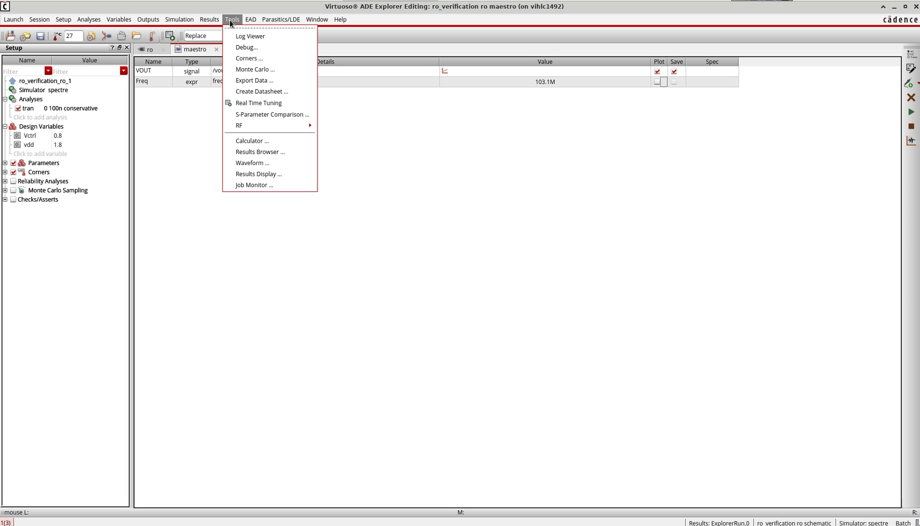
left_click(251, 152)
double_click(116, 312)
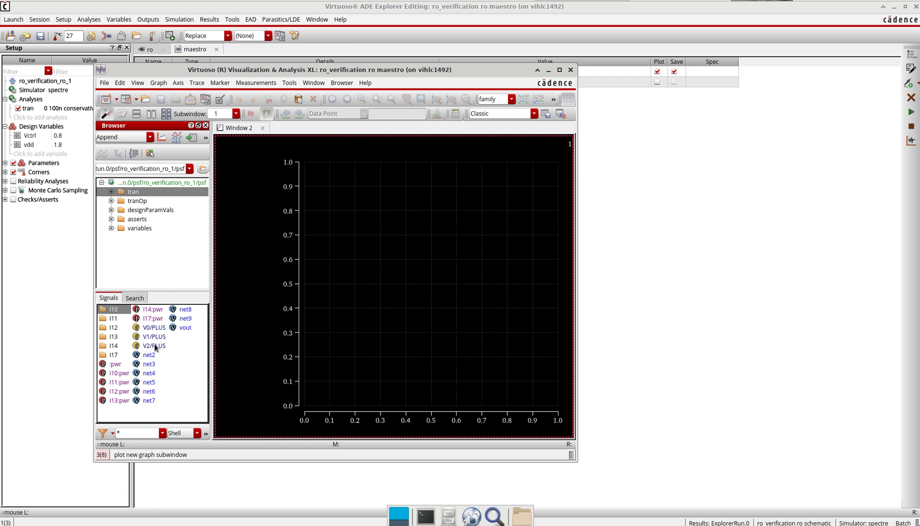
left_click(116, 365)
right_click(116, 367)
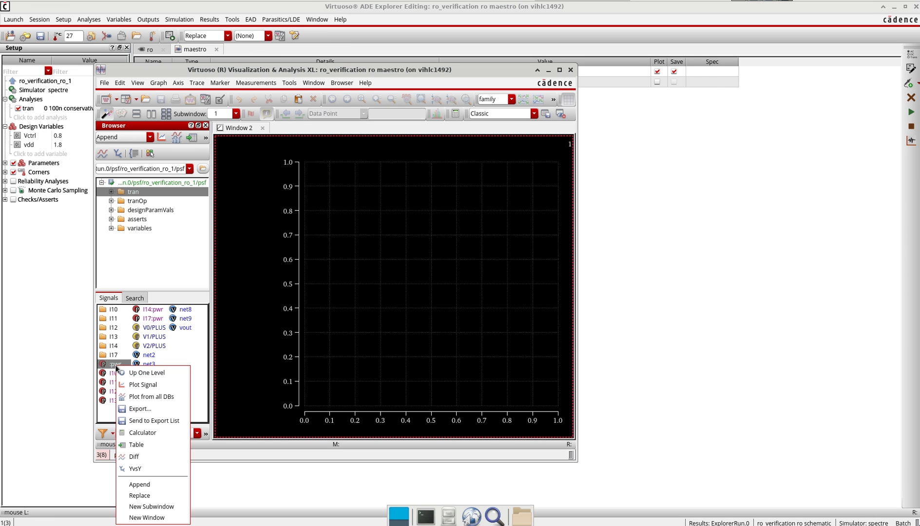
left_click(138, 434)
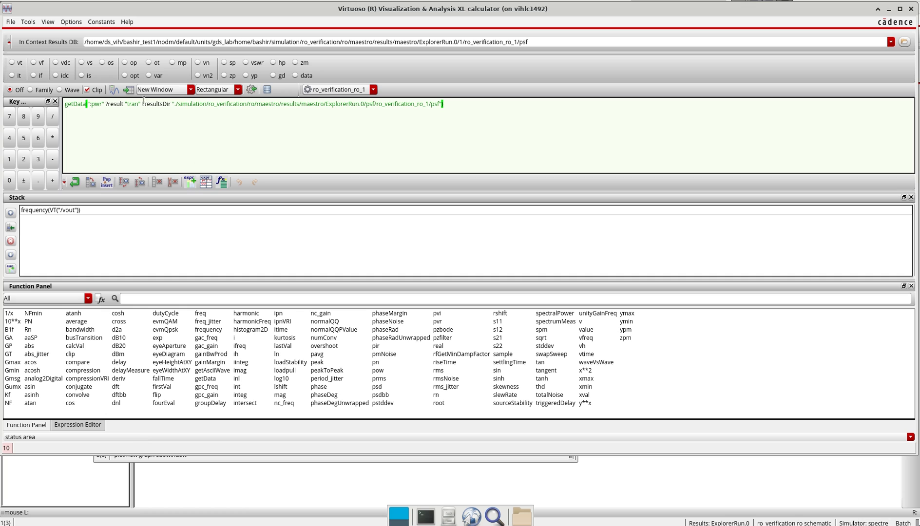
Wrap :pwr in the average function and send the expression to ADE outputs
left_click(154, 298)
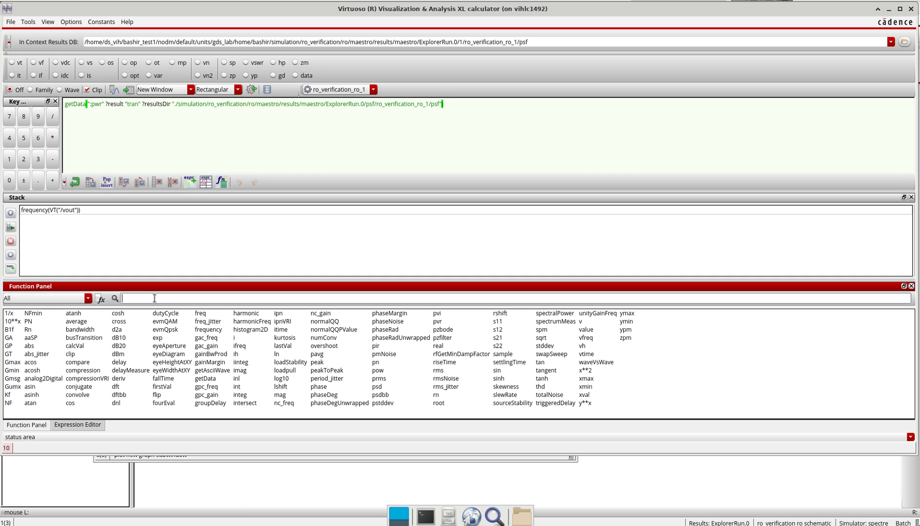
type("av")
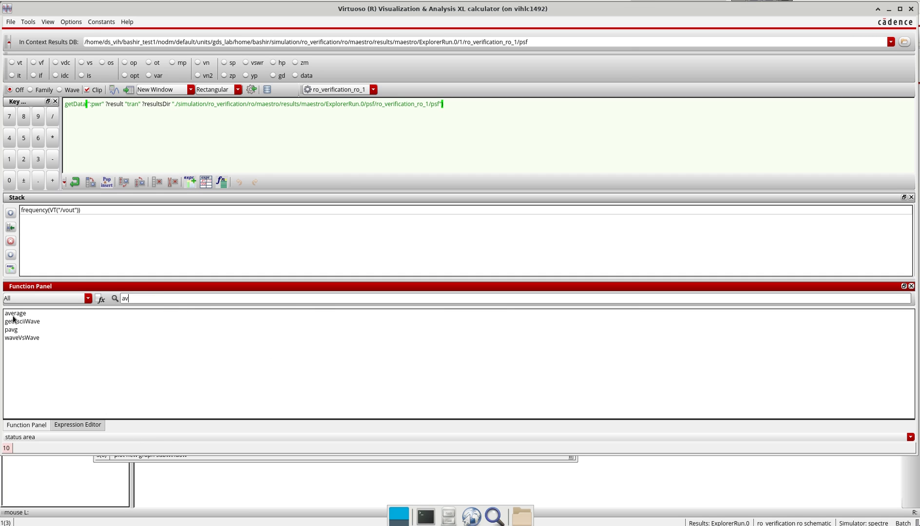
double_click(14, 313)
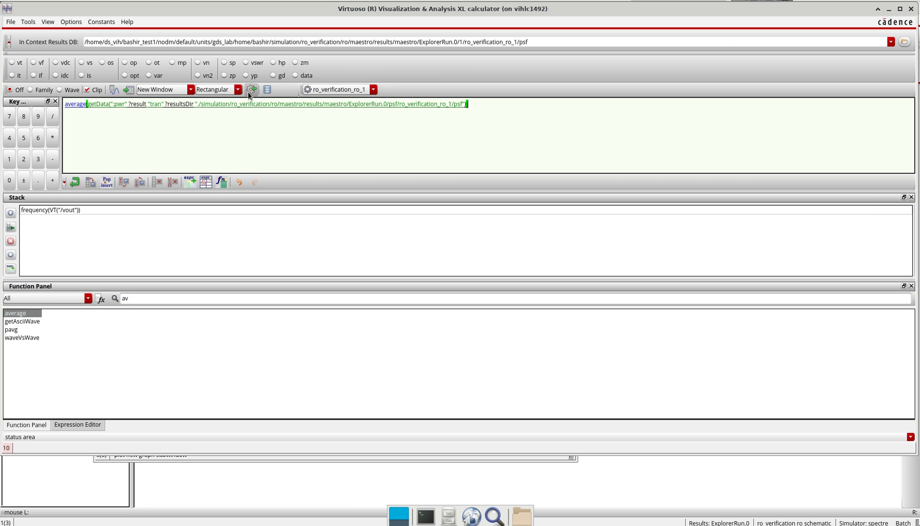
left_click(909, 10)
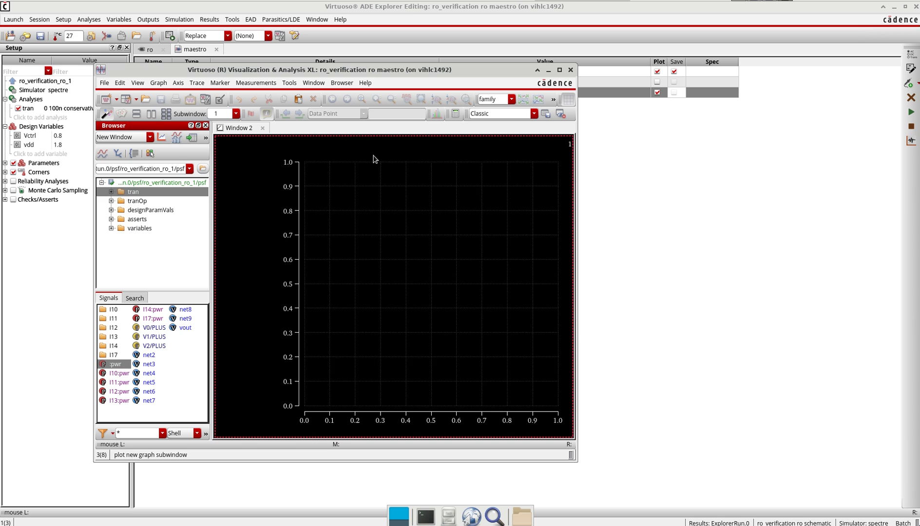
Name the new average-power output 'power' in the outputs table
left_click(573, 73)
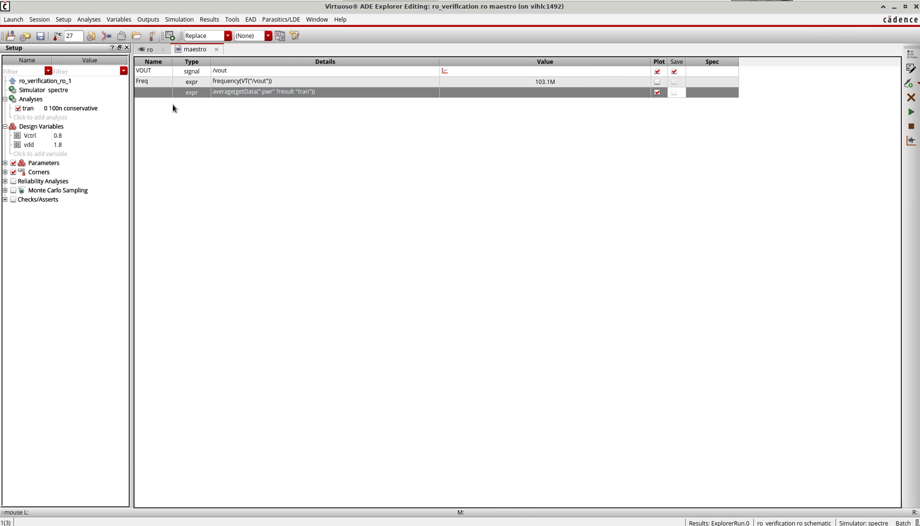
double_click(157, 93)
type("power")
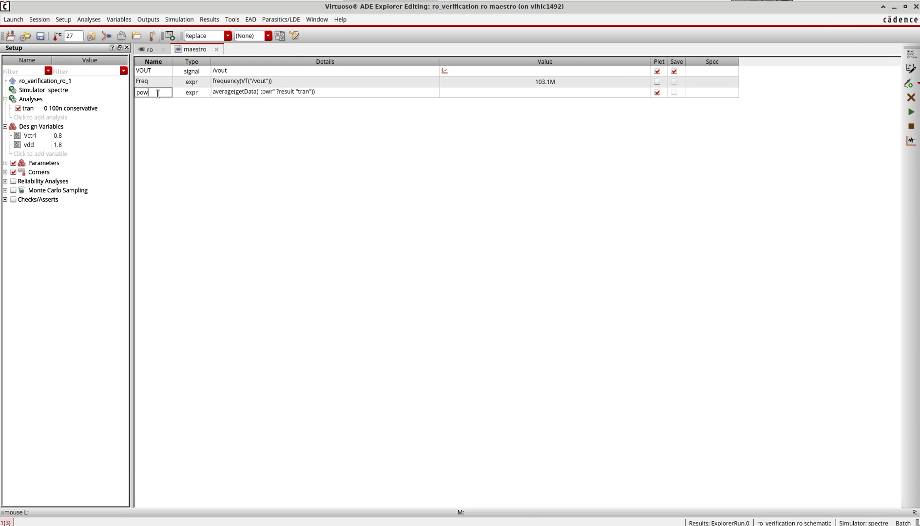
left_click(302, 158)
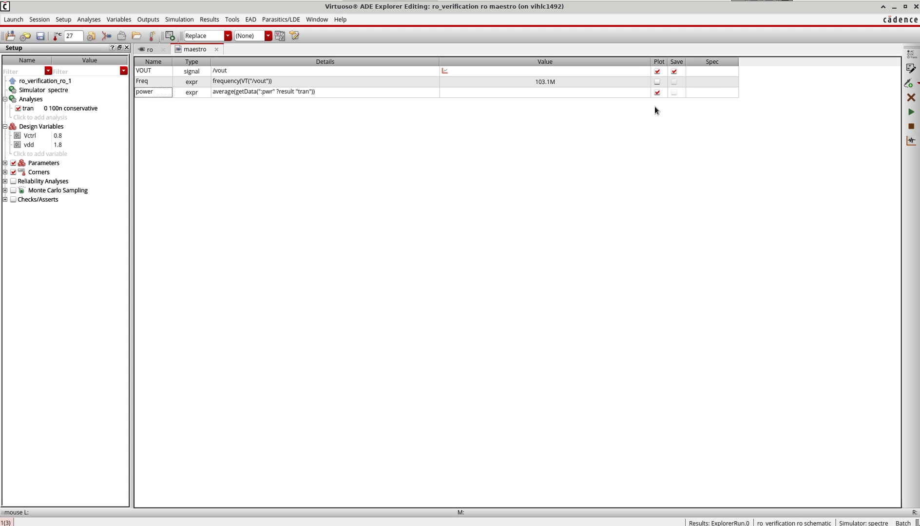
left_click(657, 93)
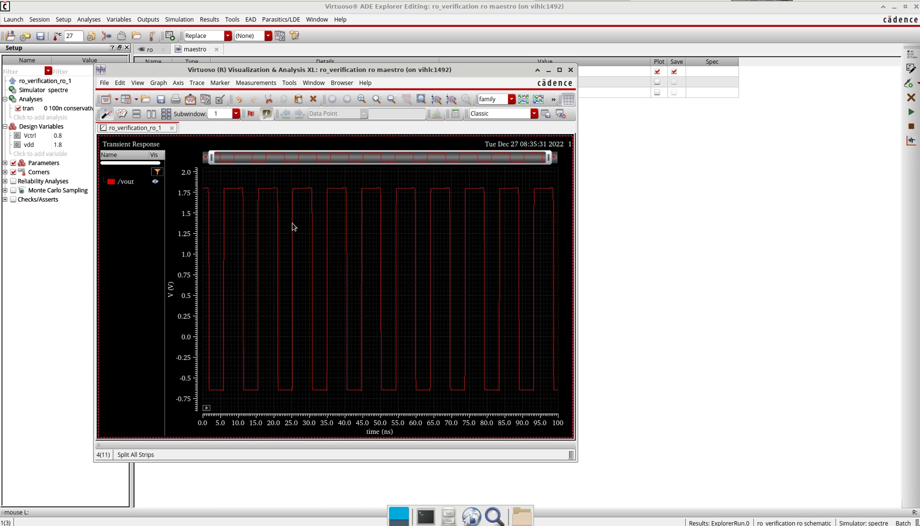
Plot the Freq (103.1M) and power (994.7u) outputs, review them, then close the viewer
left_click(571, 70)
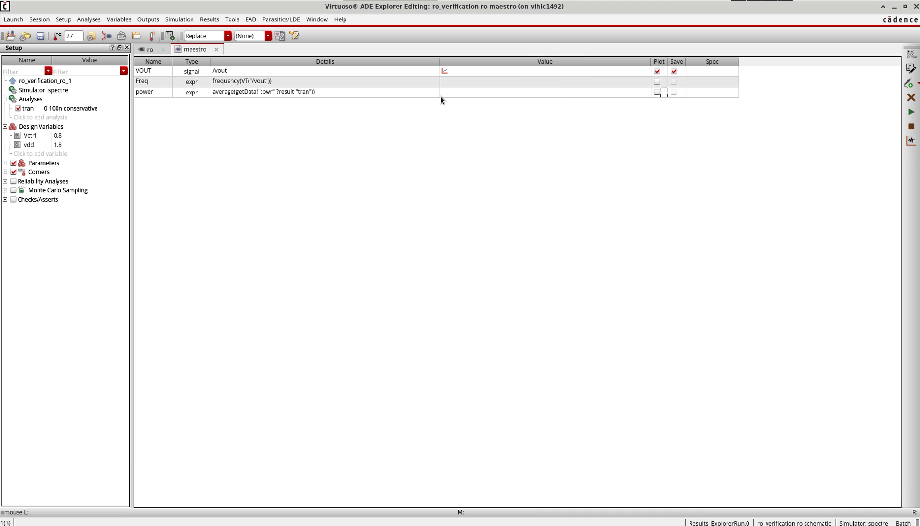
left_click(657, 81)
left_click(657, 92)
left_click(911, 141)
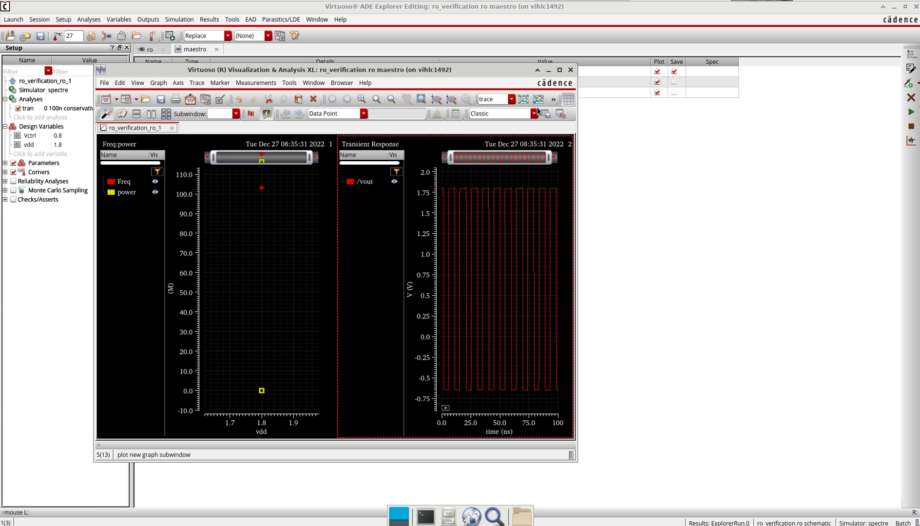
left_click_drag(500, 73, 627, 220)
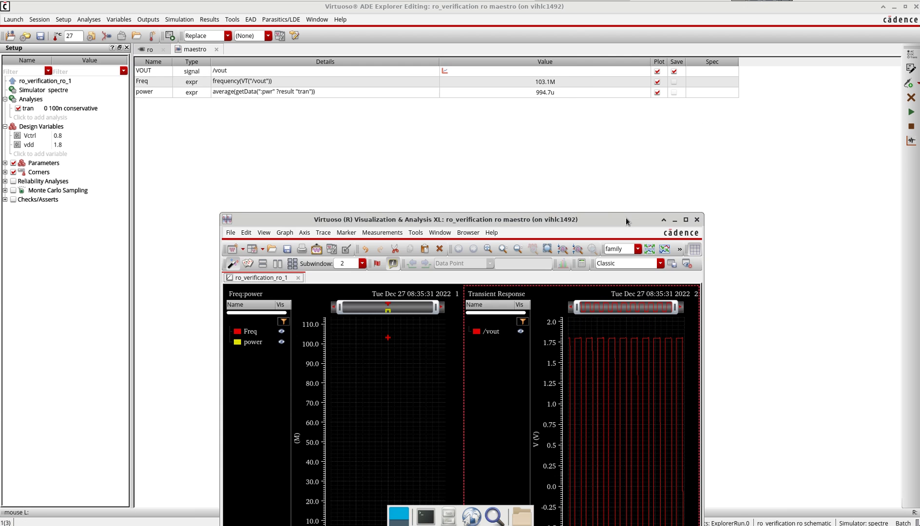
left_click(697, 219)
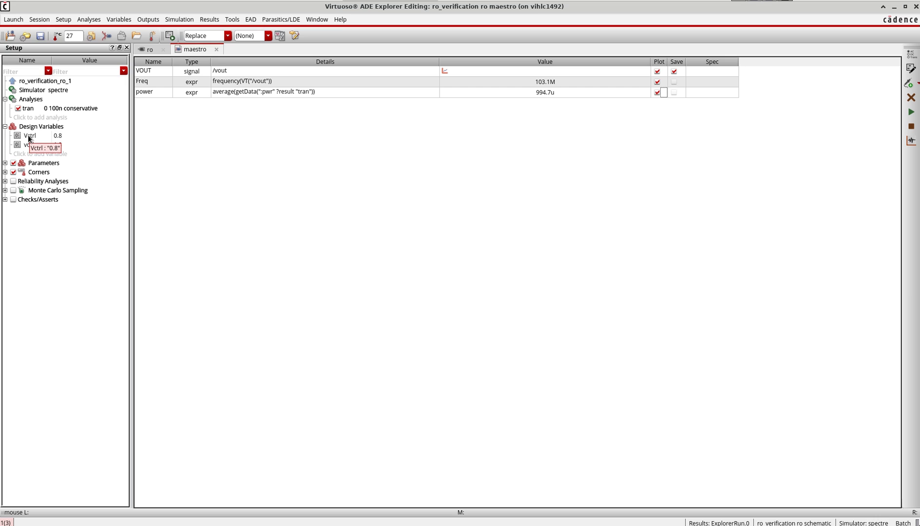
Add a From/To sweep specification to the Vctrl variable
left_click(28, 136)
left_click(57, 136)
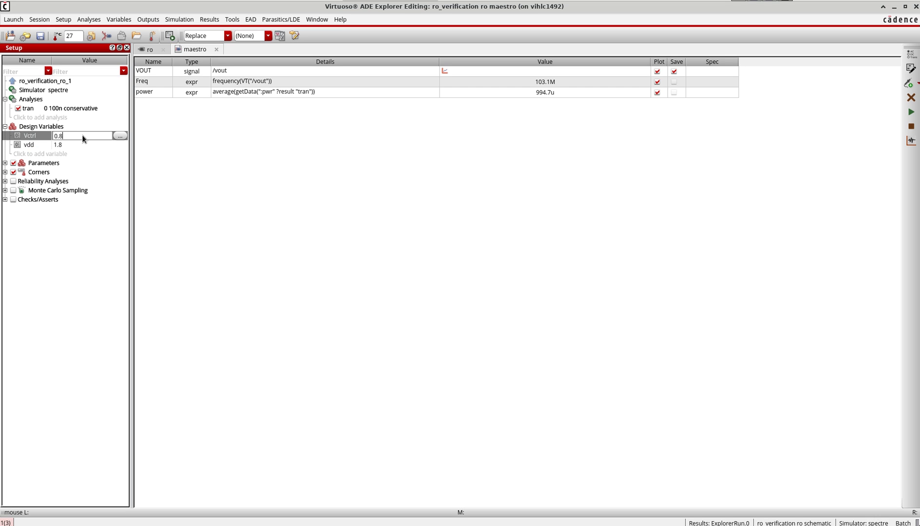
left_click(119, 136)
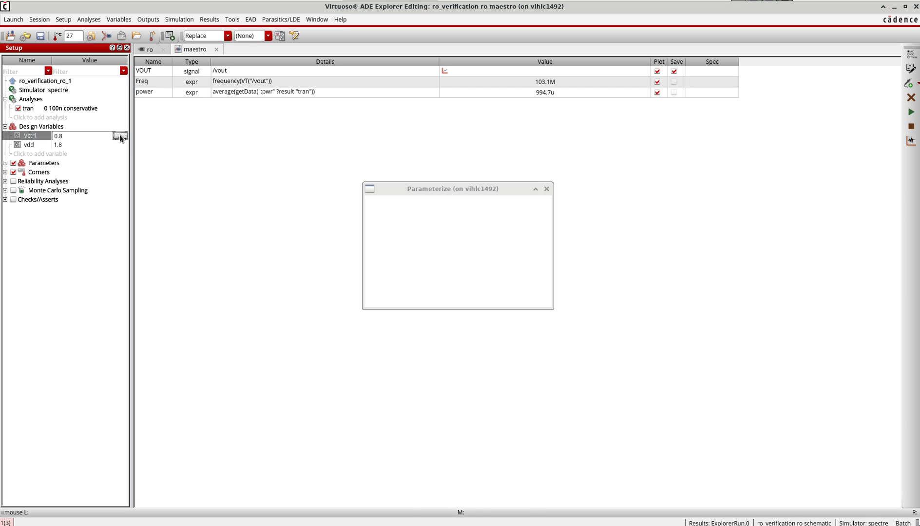
left_click(542, 206)
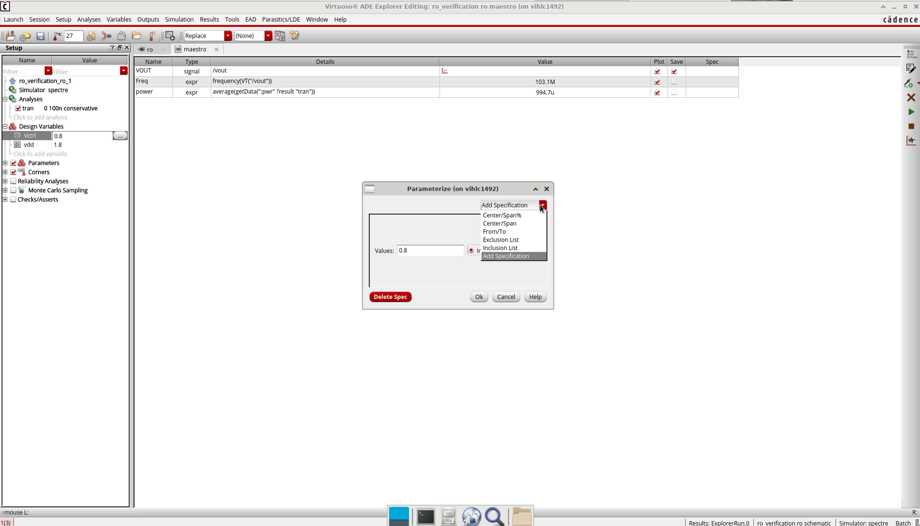
left_click(502, 231)
Set the Vctrl sweep from 0.6 to 1.2 with 8 total steps and run the simulation
left_click(506, 264)
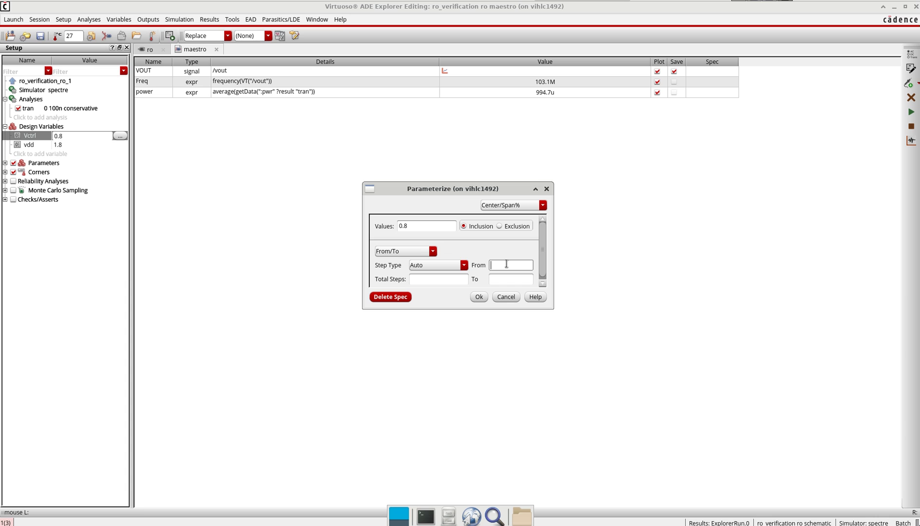
type("0.6")
left_click(503, 280)
type("1.2")
left_click(451, 279)
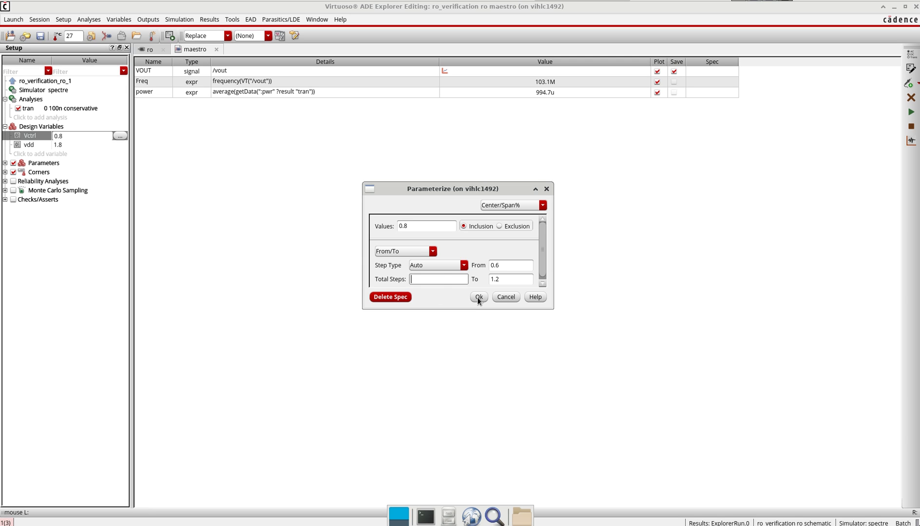
type("8")
left_click(477, 298)
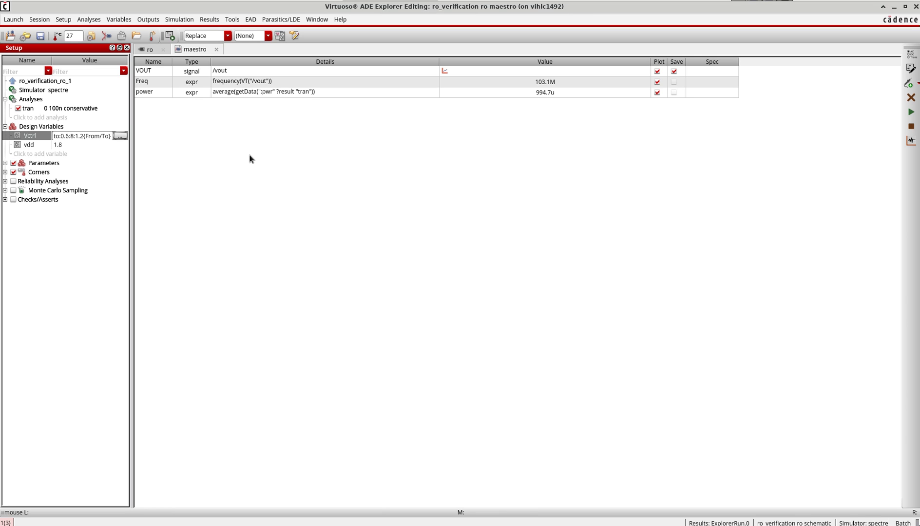
left_click(909, 113)
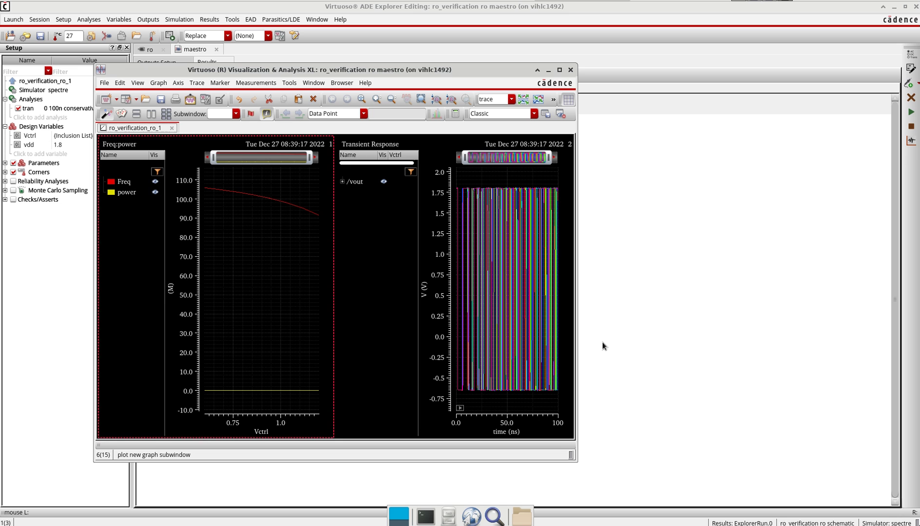
Maximize the Visualization window and delete the transient vout subwindow 2
left_click(559, 69)
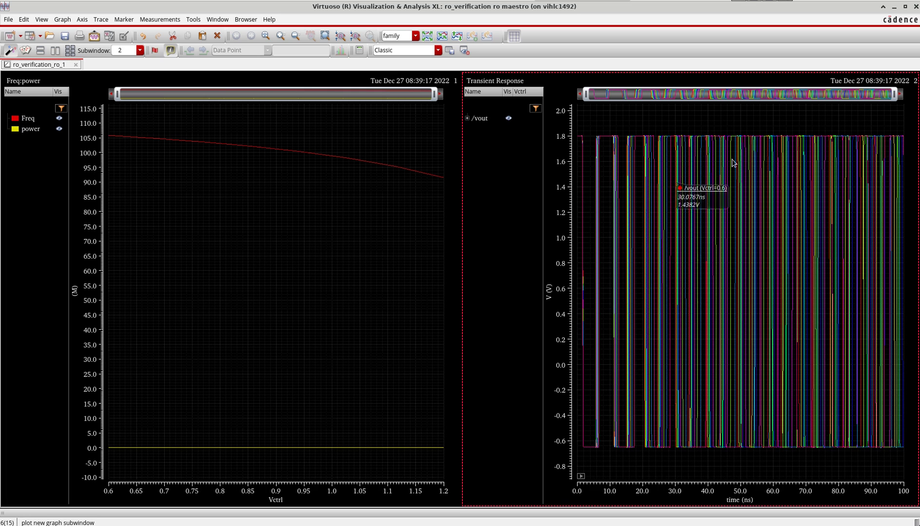
key("Delete")
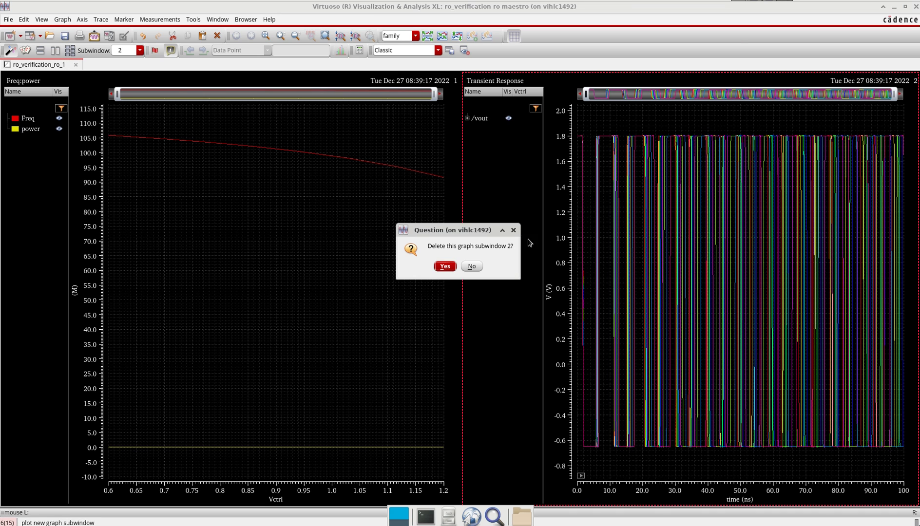
Confirm the subwindow deletion and check the Freq trace values in a new table
left_click(440, 266)
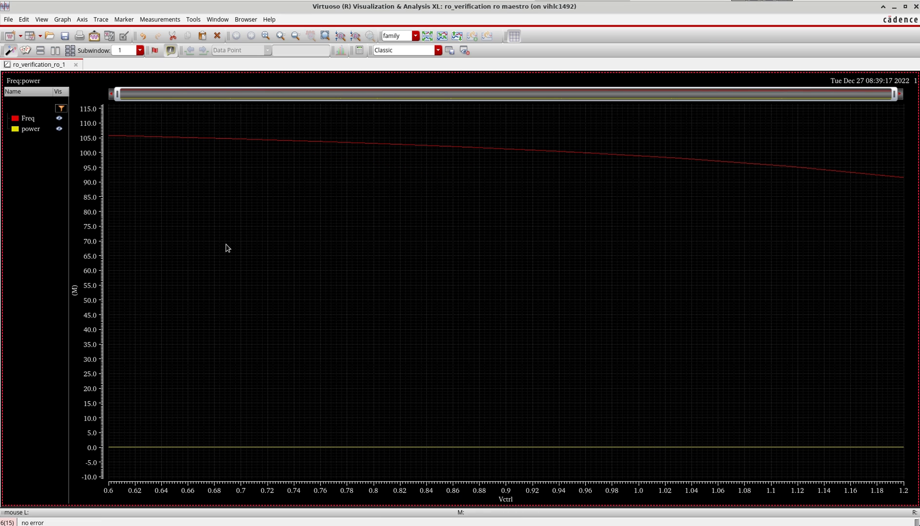
left_click(29, 118)
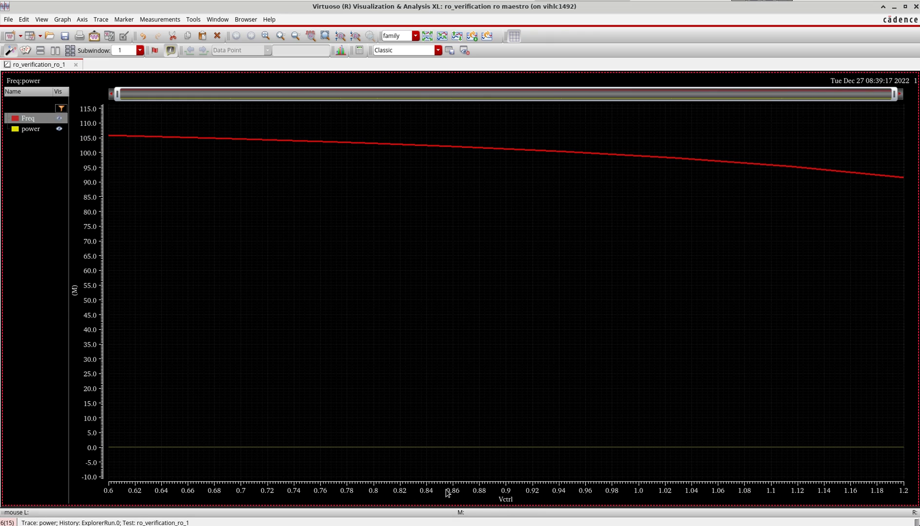
right_click(314, 143)
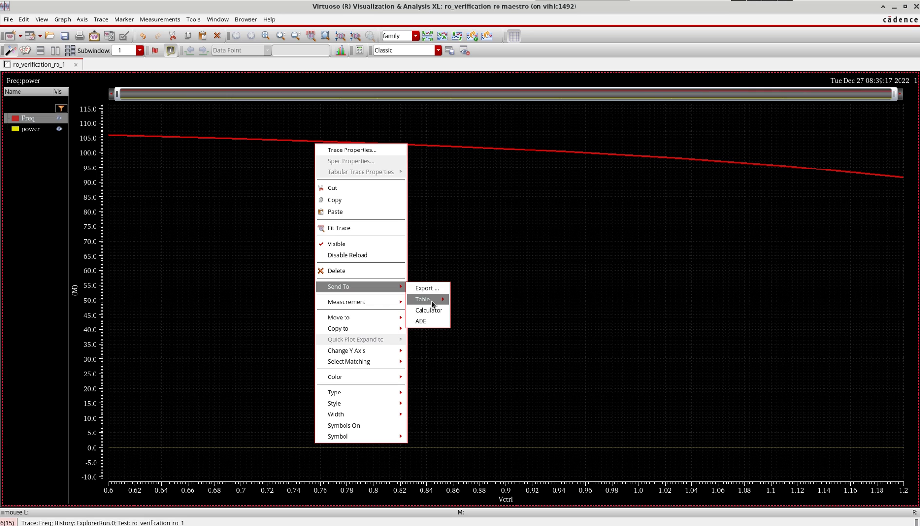
mouse_move(431, 301)
left_click(464, 303)
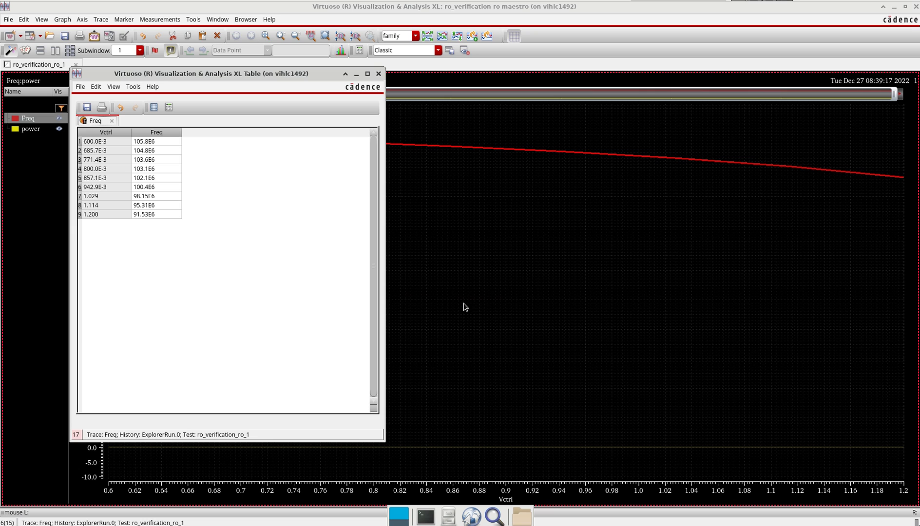
left_click(381, 75)
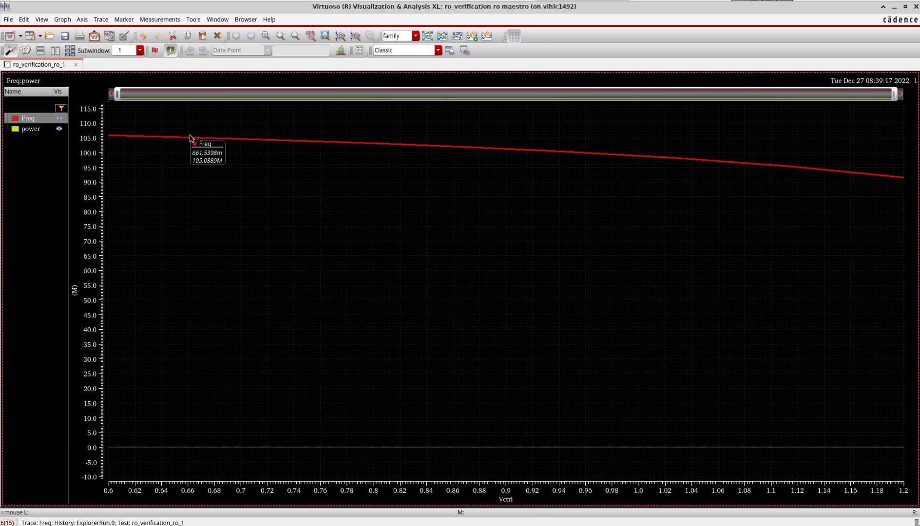
Move the Freq-versus-Vctrl trace into its own new Window 6
right_click(191, 136)
mouse_move(226, 309)
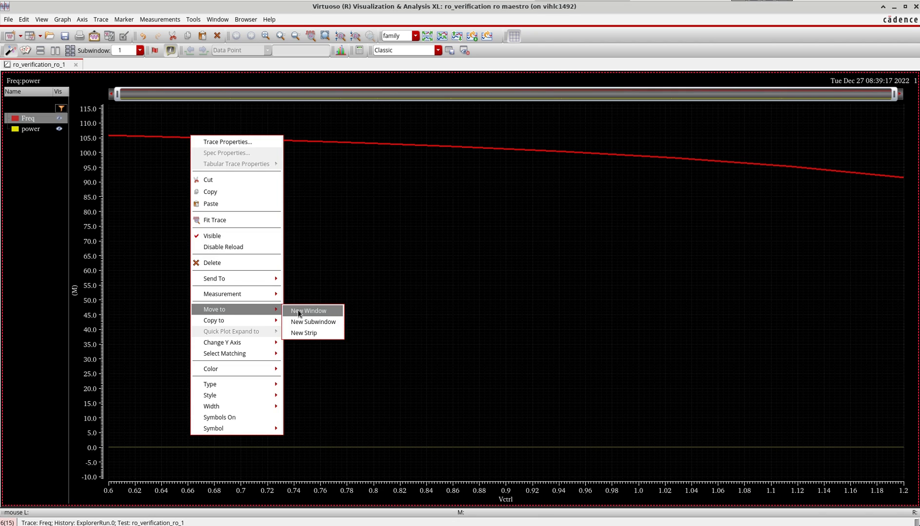
left_click(298, 310)
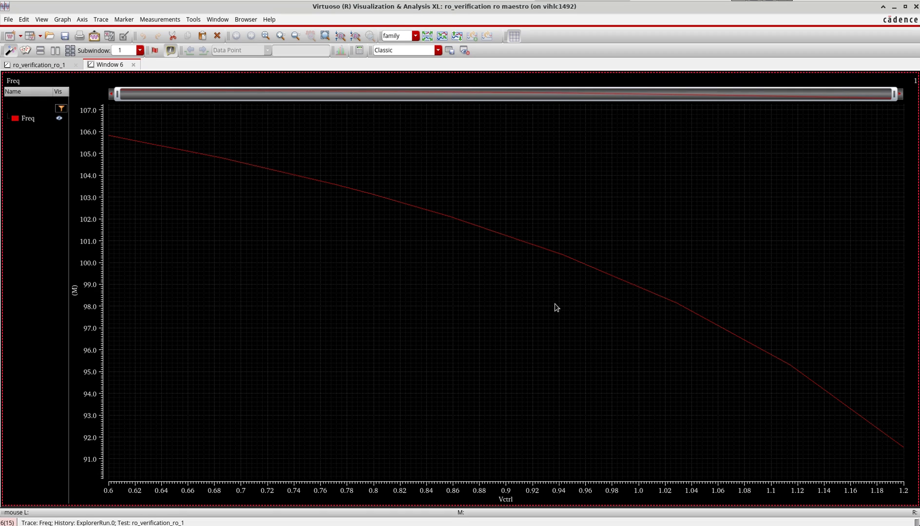
left_click(22, 67)
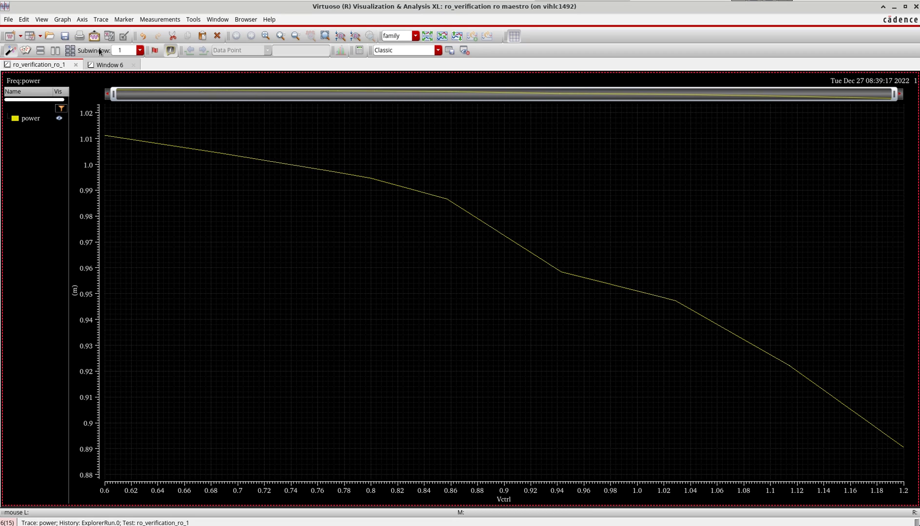
left_click(89, 67)
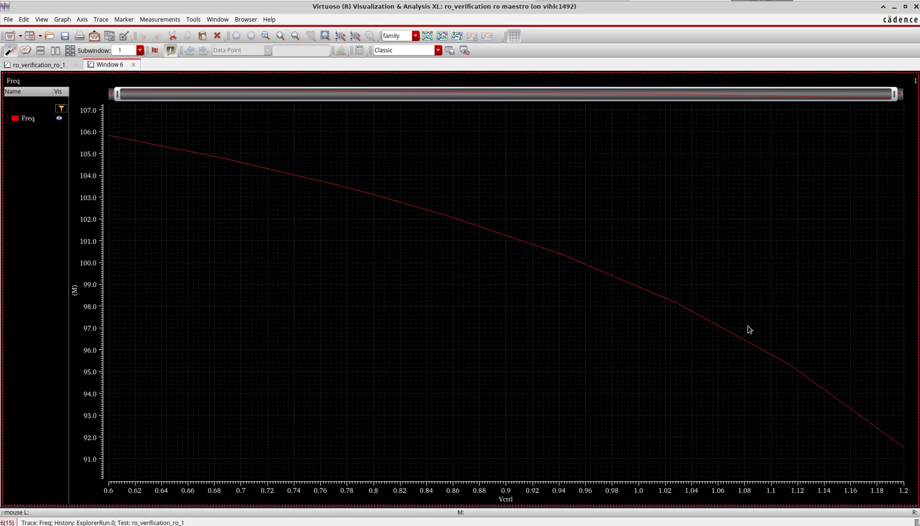